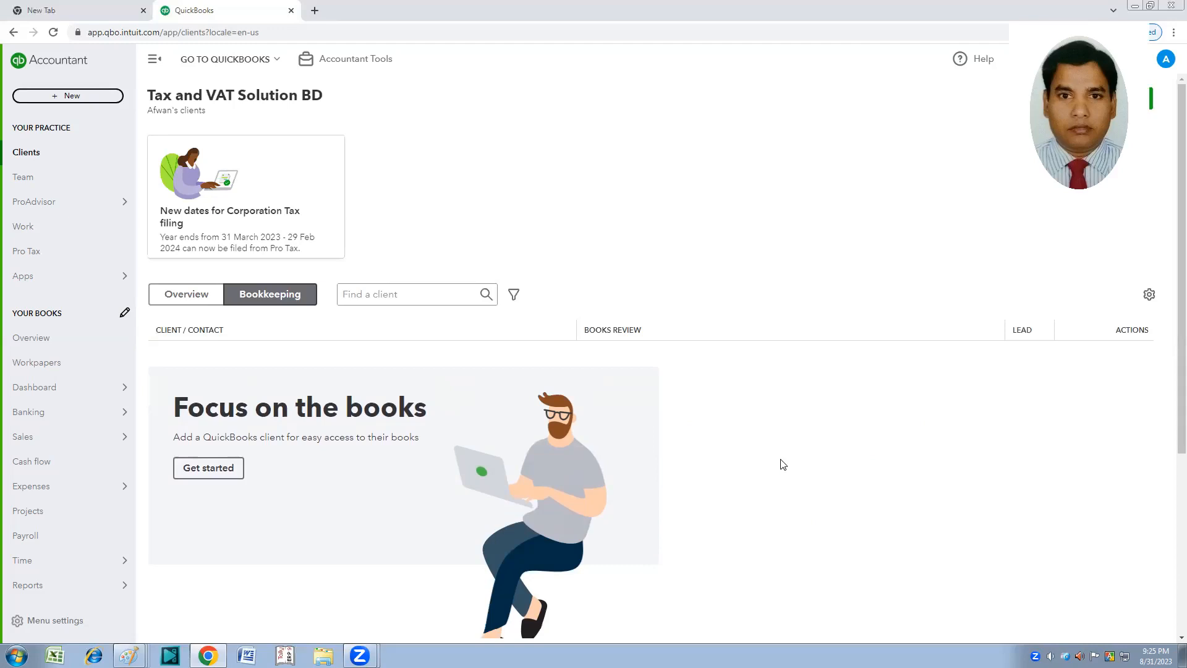
pyautogui.scroll(-3, 723, 401)
pyautogui.scroll(-5, 559, 365)
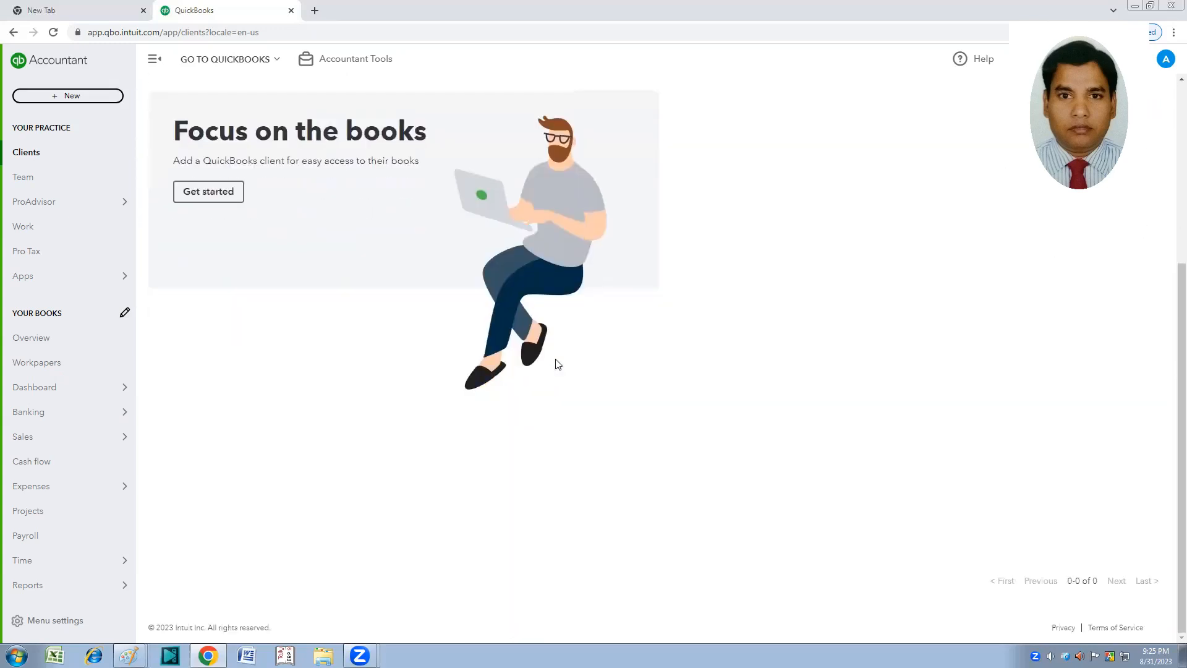
pyautogui.scroll(5, 559, 365)
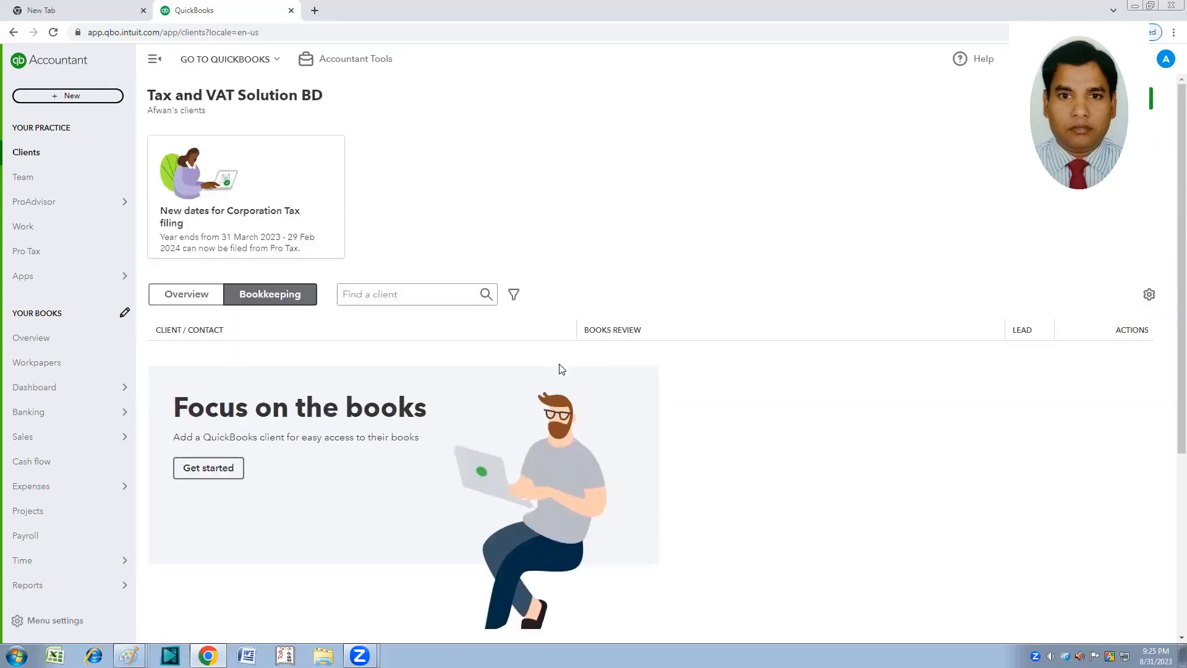
# Step: Create a new estimate and choose Bulbul Enterprise as its customer
pyautogui.click(63, 98)
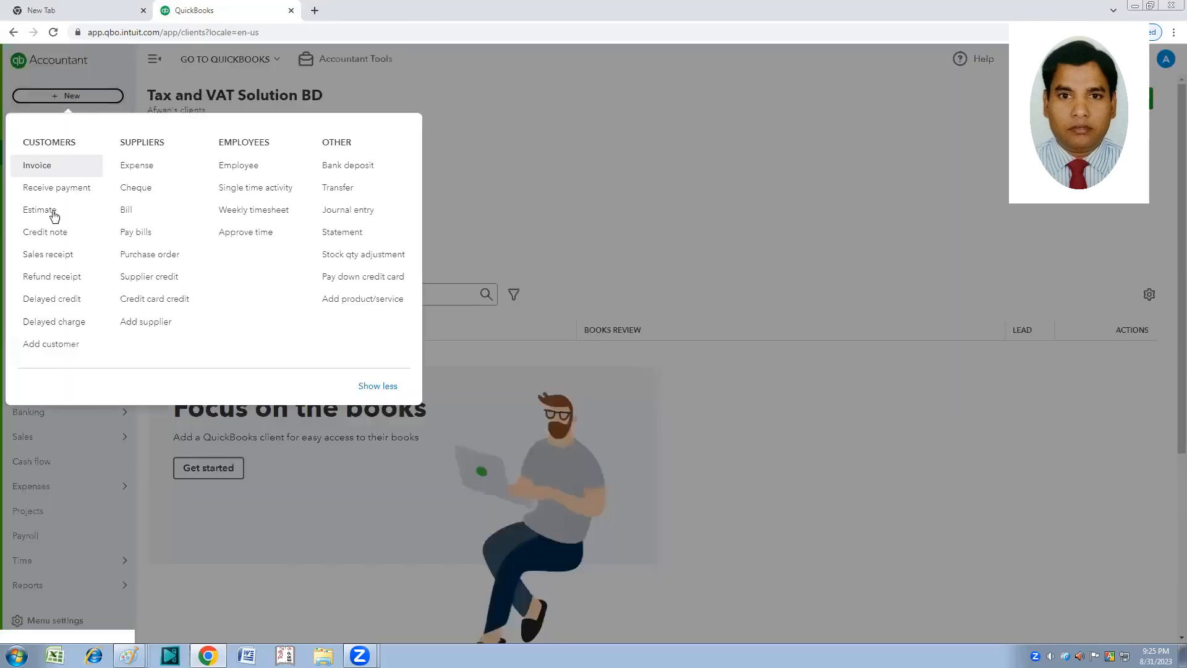
pyautogui.click(53, 214)
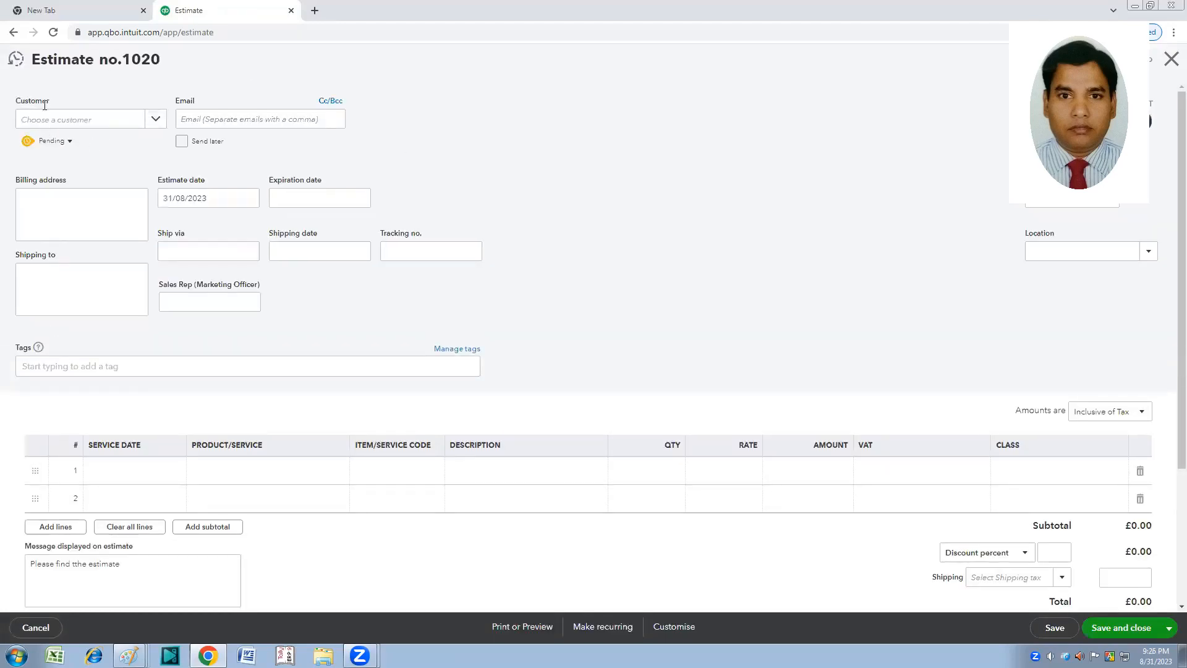
pyautogui.click(155, 120)
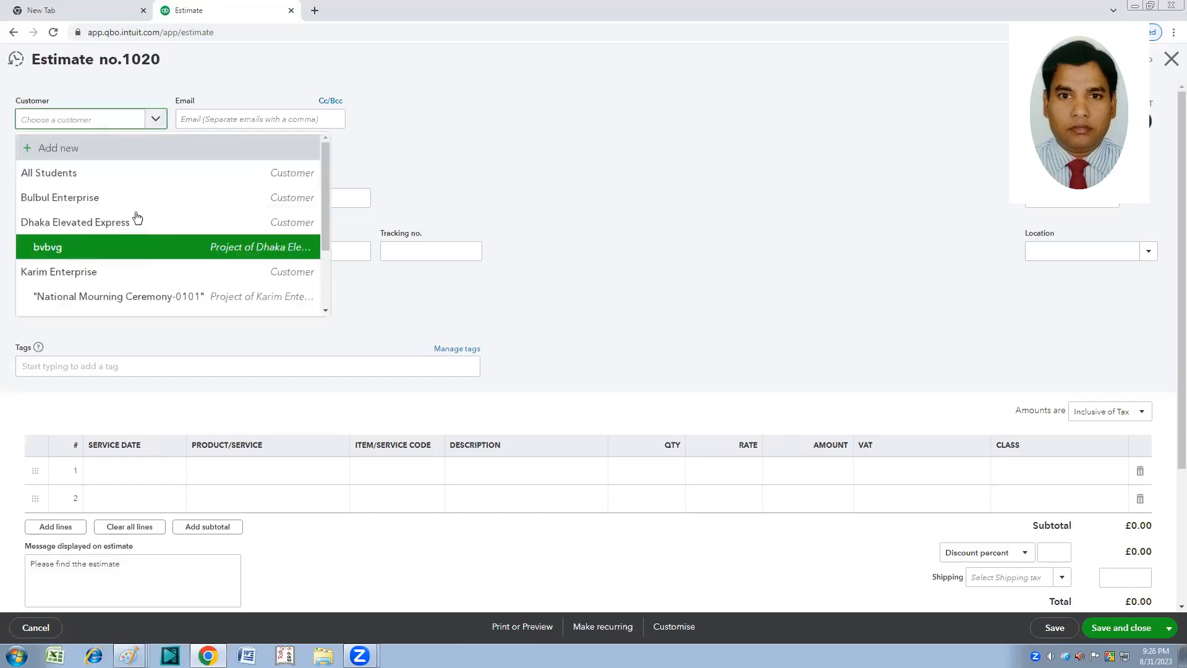
pyautogui.click(68, 197)
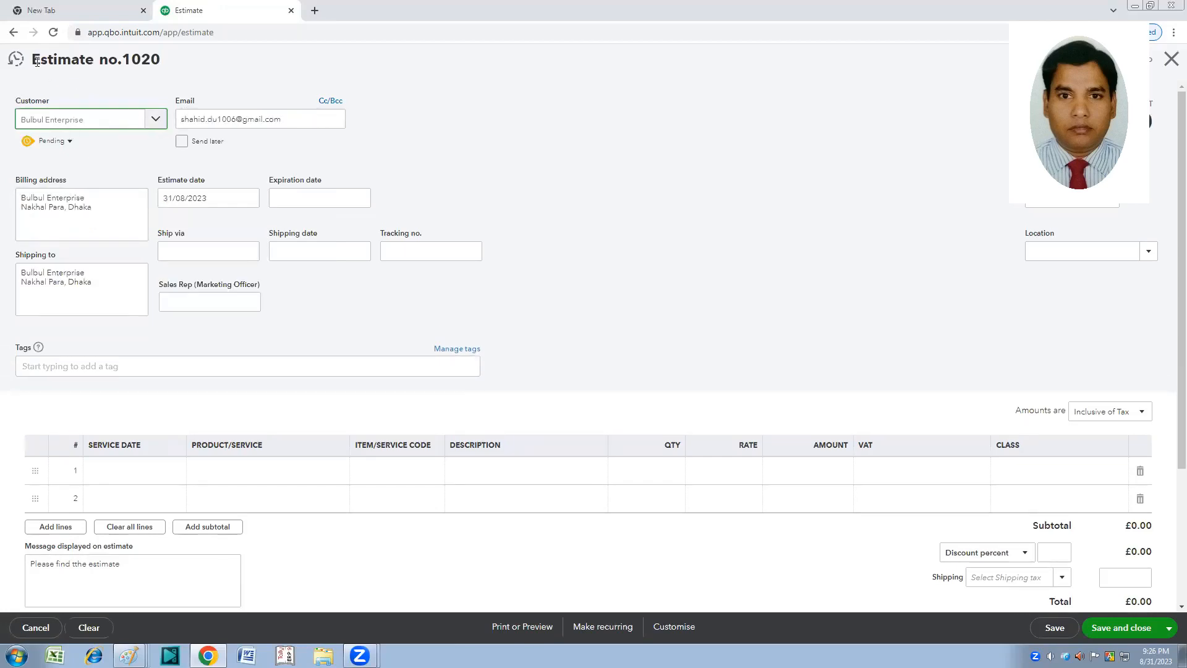
pyautogui.moveTo(36, 59); pyautogui.dragTo(189, 68)
pyautogui.click(190, 68)
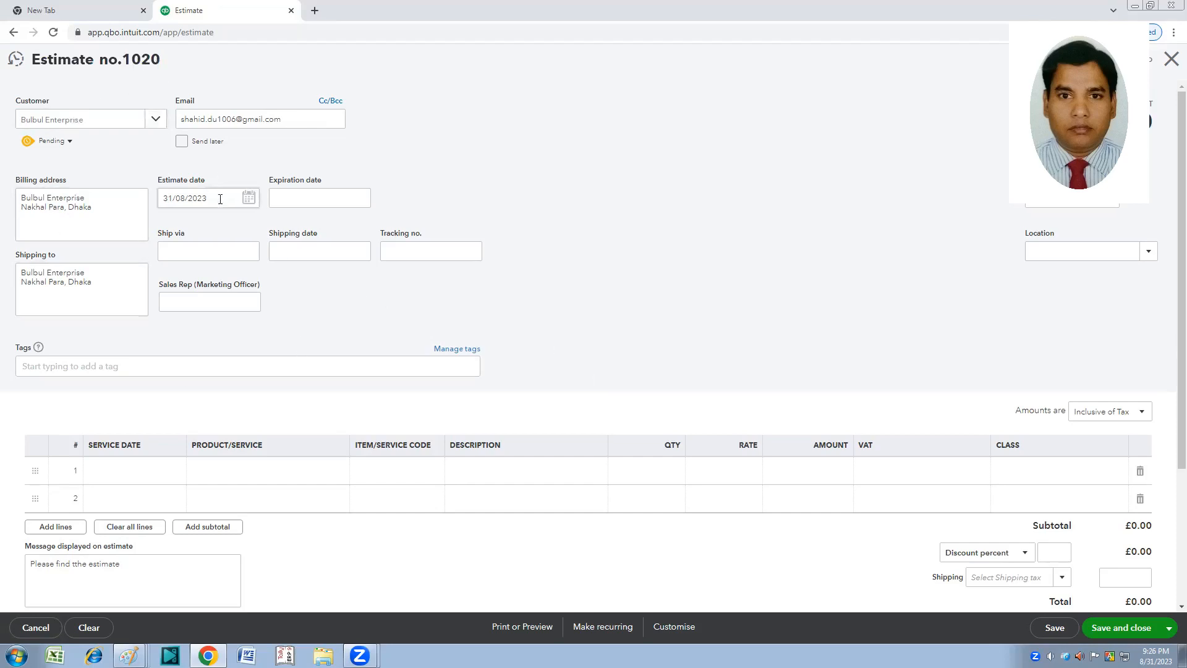
# Step: Set the estimate date to 31/08/2023 and the expiration date to 10/09/2023
pyautogui.click(248, 198)
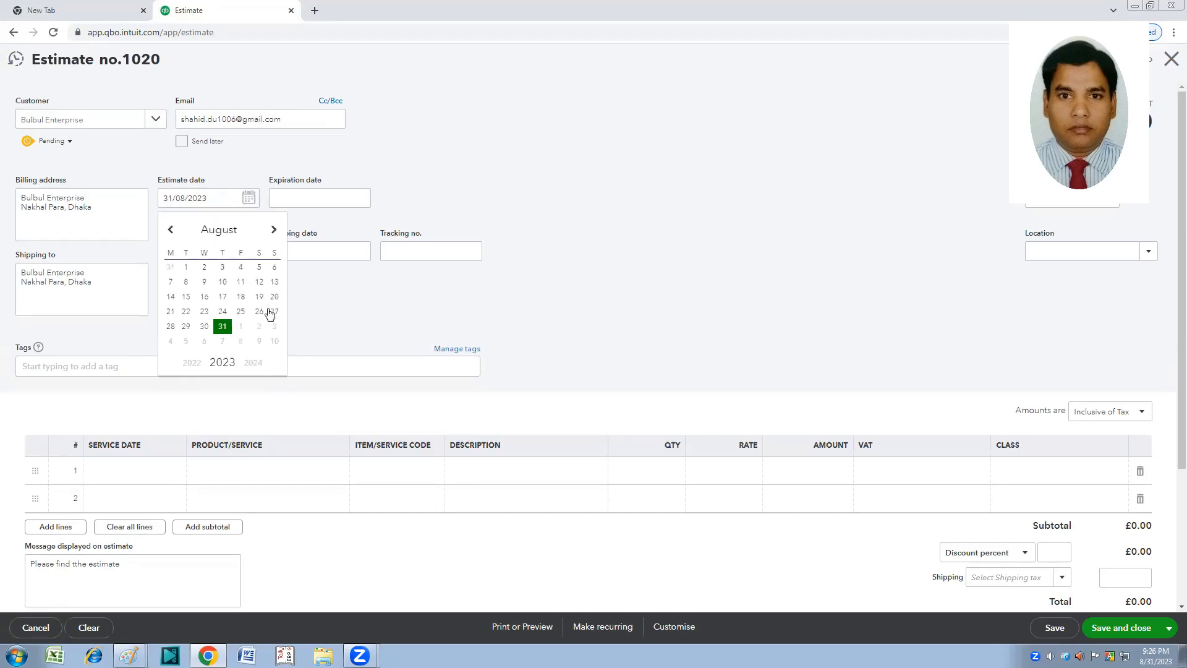
pyautogui.click(223, 328)
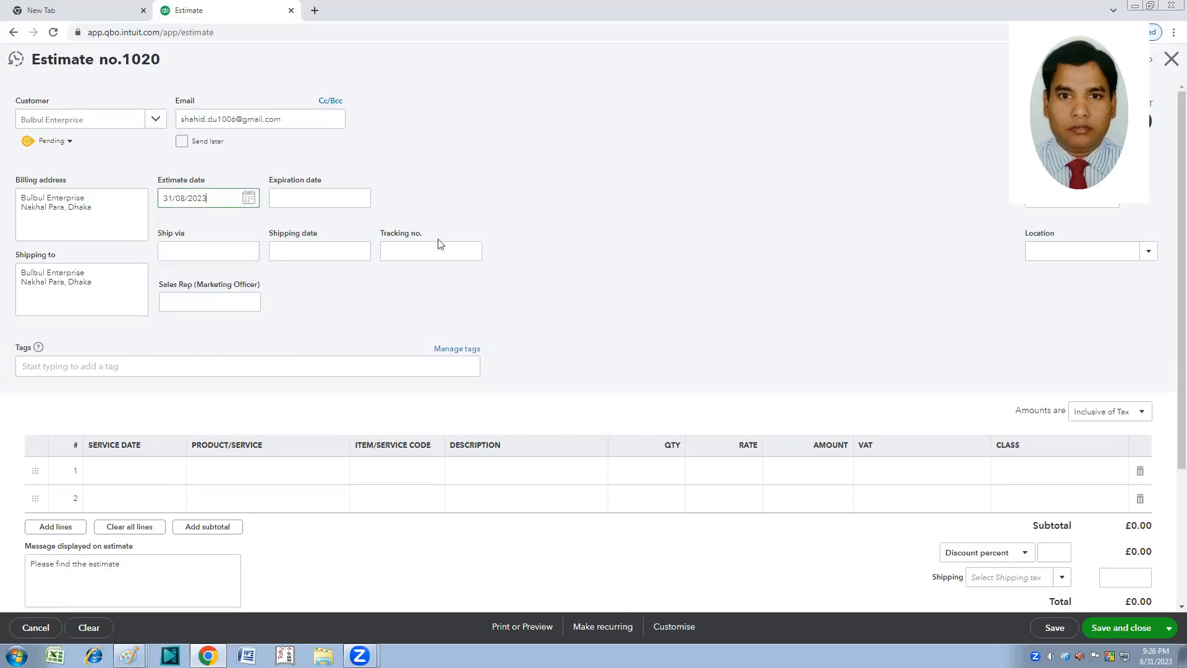
pyautogui.click(361, 200)
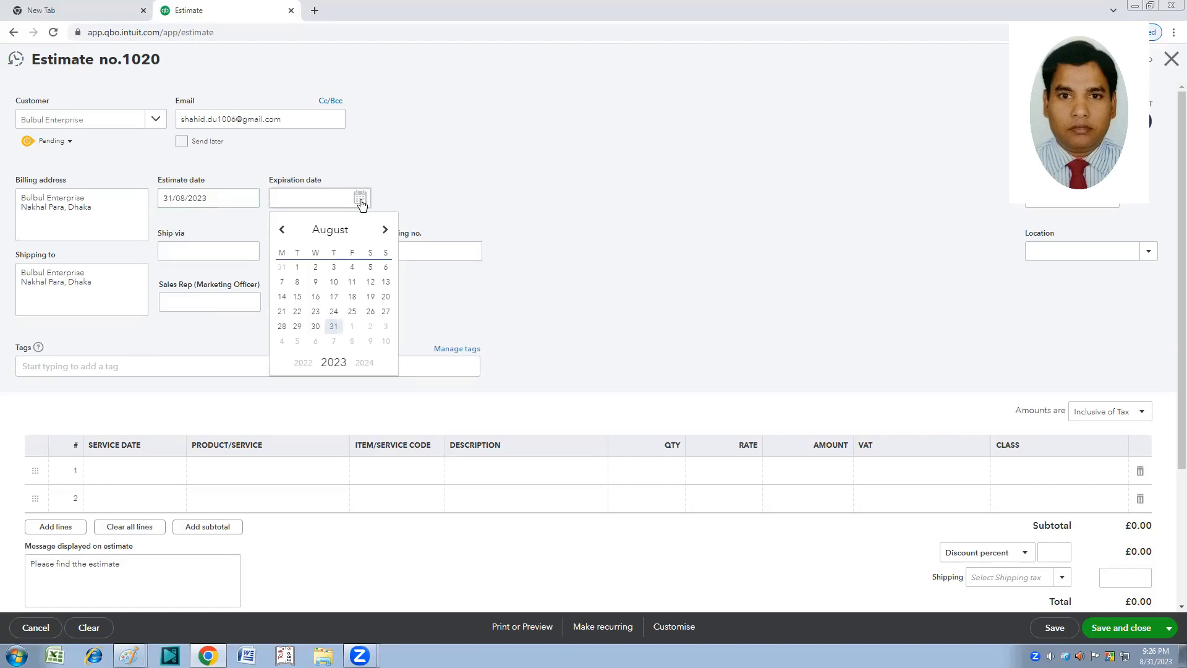
pyautogui.click(386, 231)
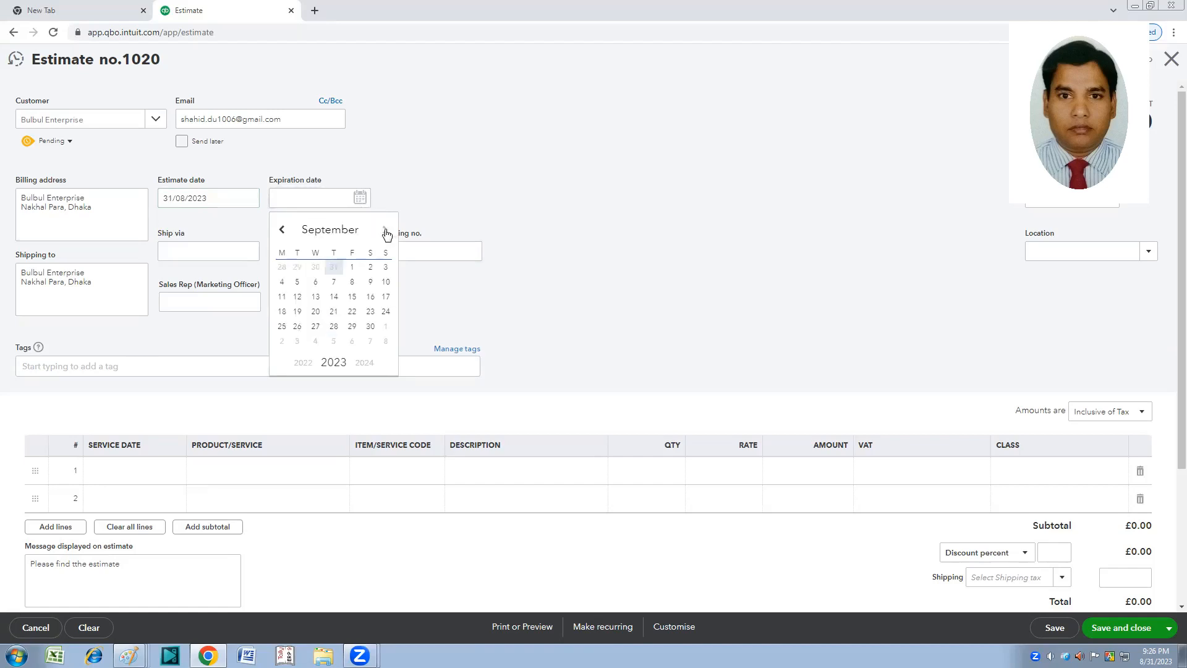
pyautogui.click(386, 282)
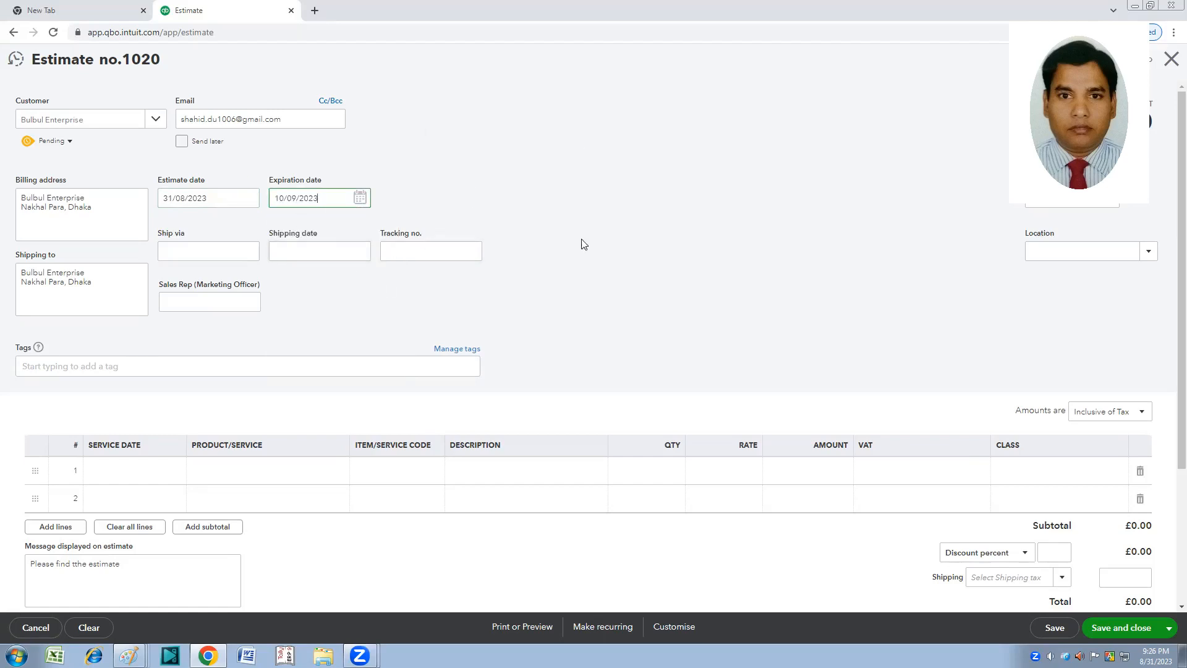
# Step: Add the Chips product with code MG0257 to the first line of the estimate
pyautogui.scroll(-1, 581, 244)
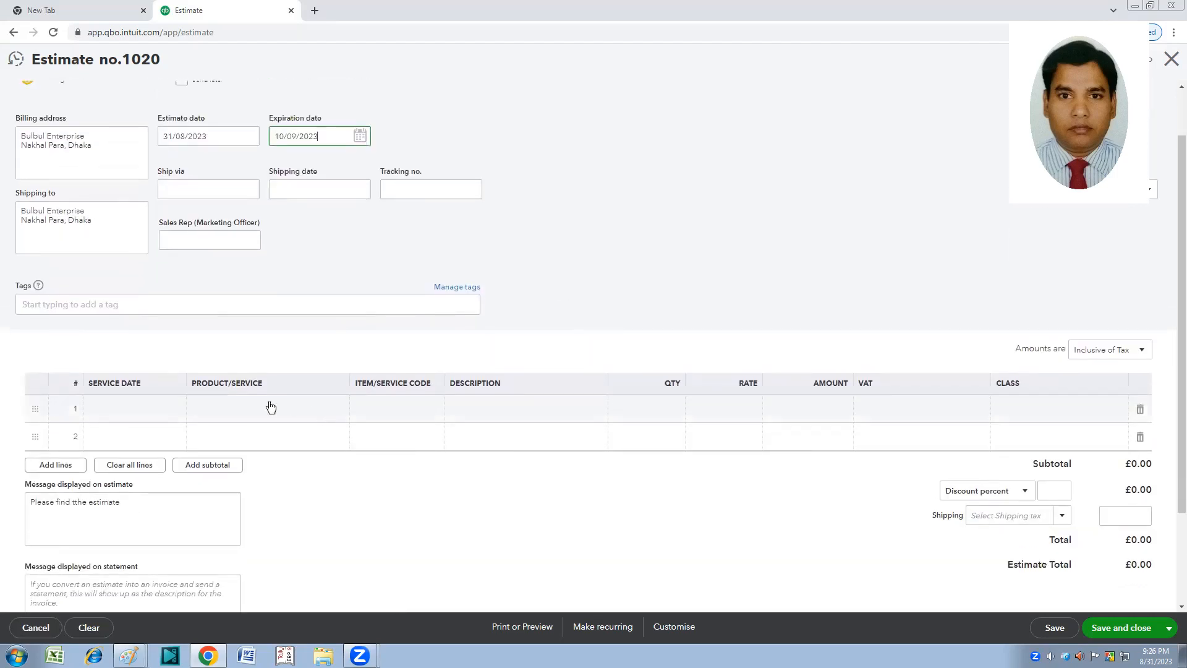
pyautogui.click(226, 404)
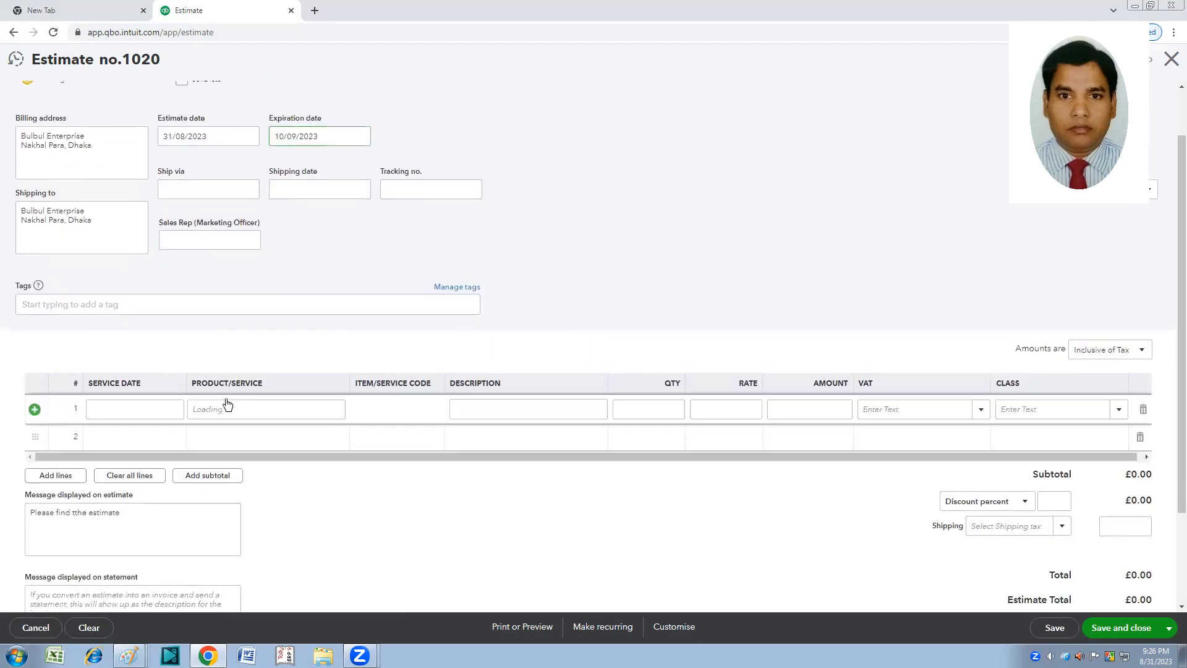
pyautogui.click(336, 411)
pyautogui.scroll(-5, 266, 538)
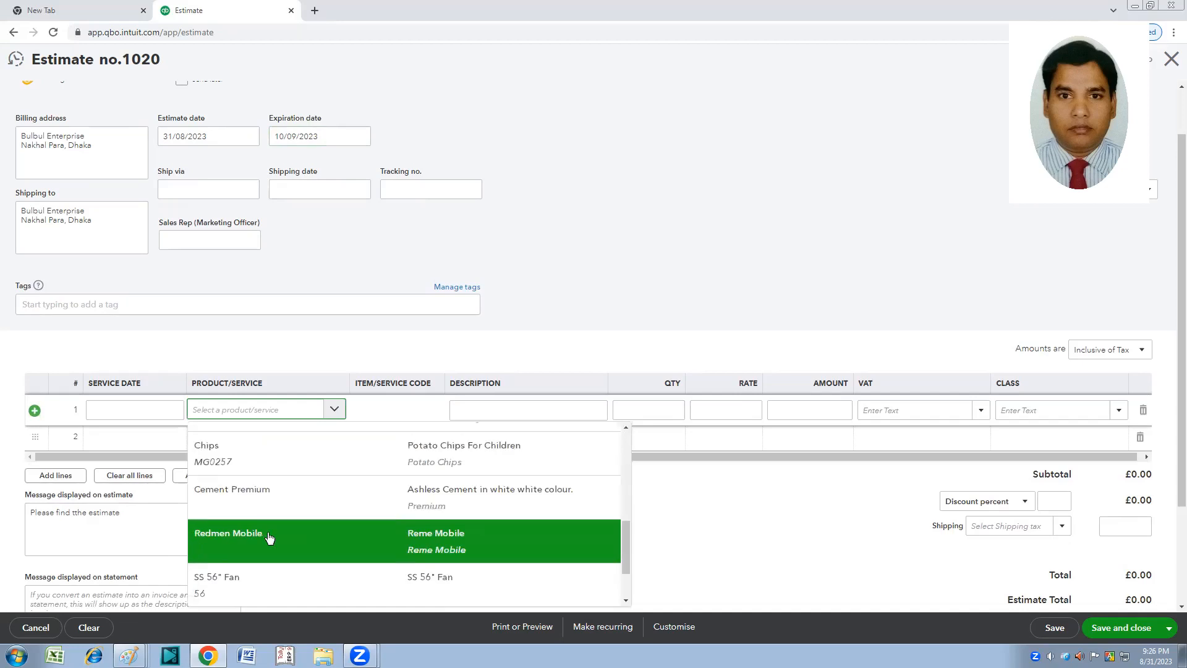
pyautogui.scroll(1, 254, 552)
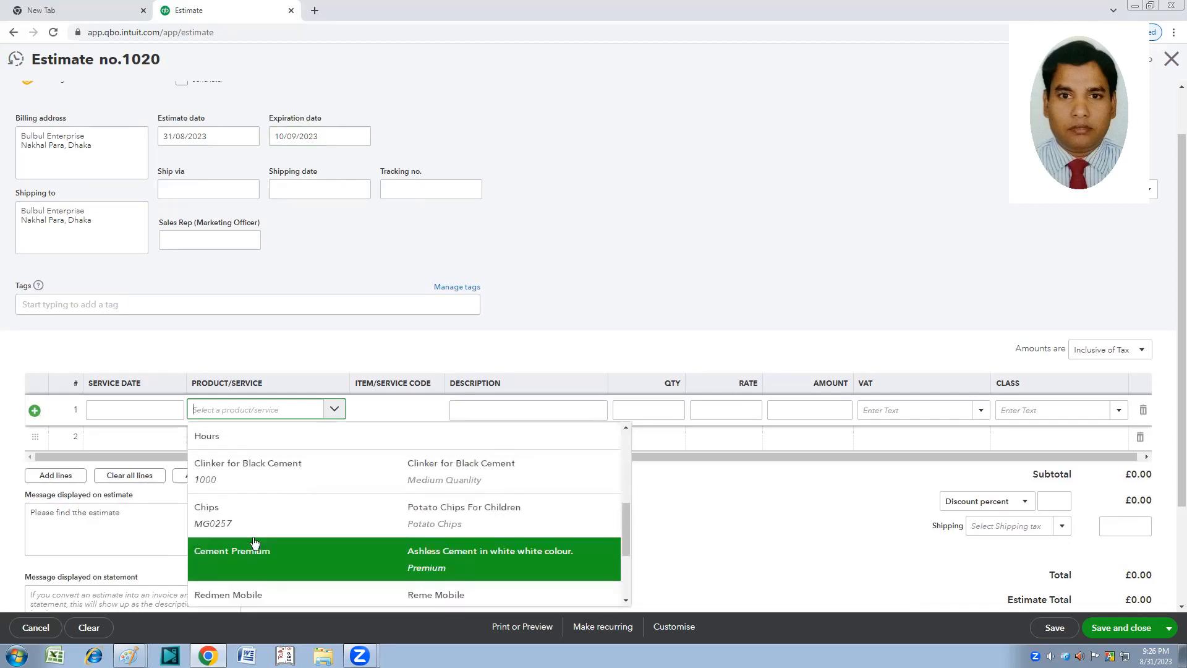
pyautogui.click(208, 521)
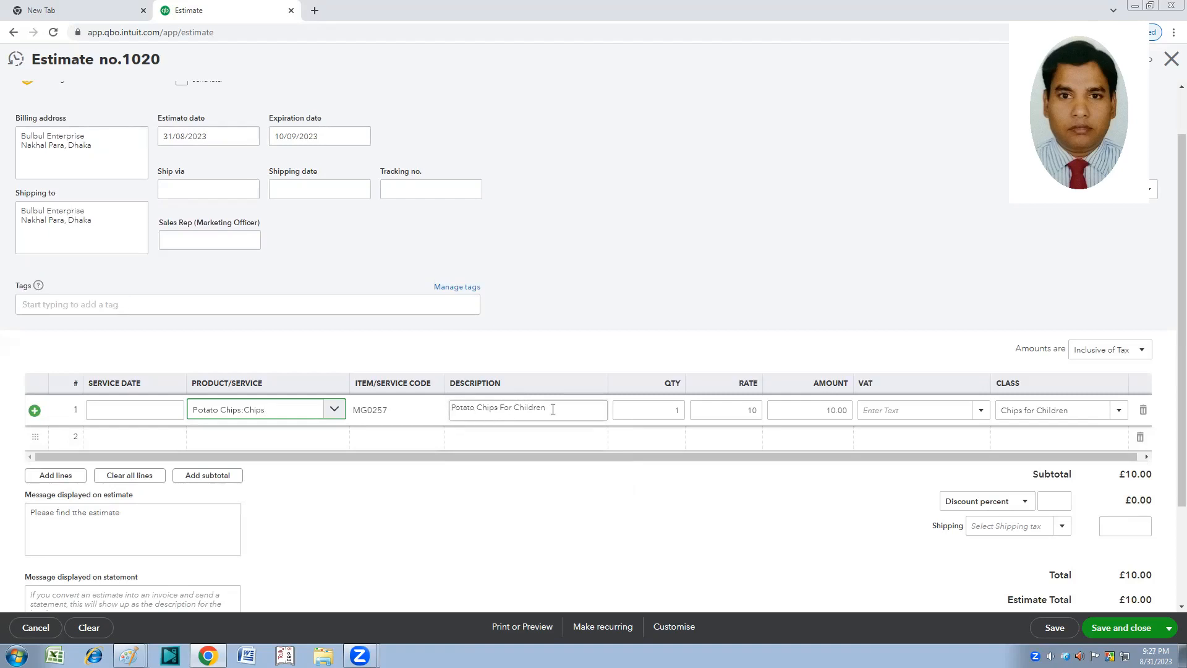
pyautogui.moveTo(548, 410); pyautogui.dragTo(438, 416)
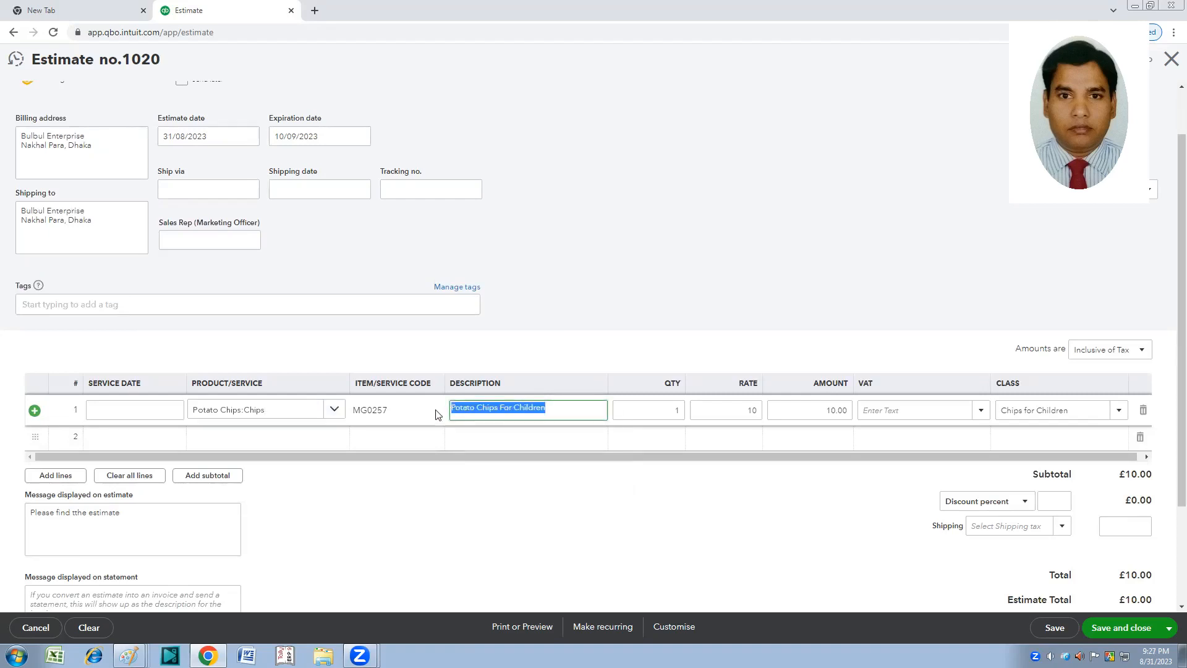
pyautogui.click(562, 410)
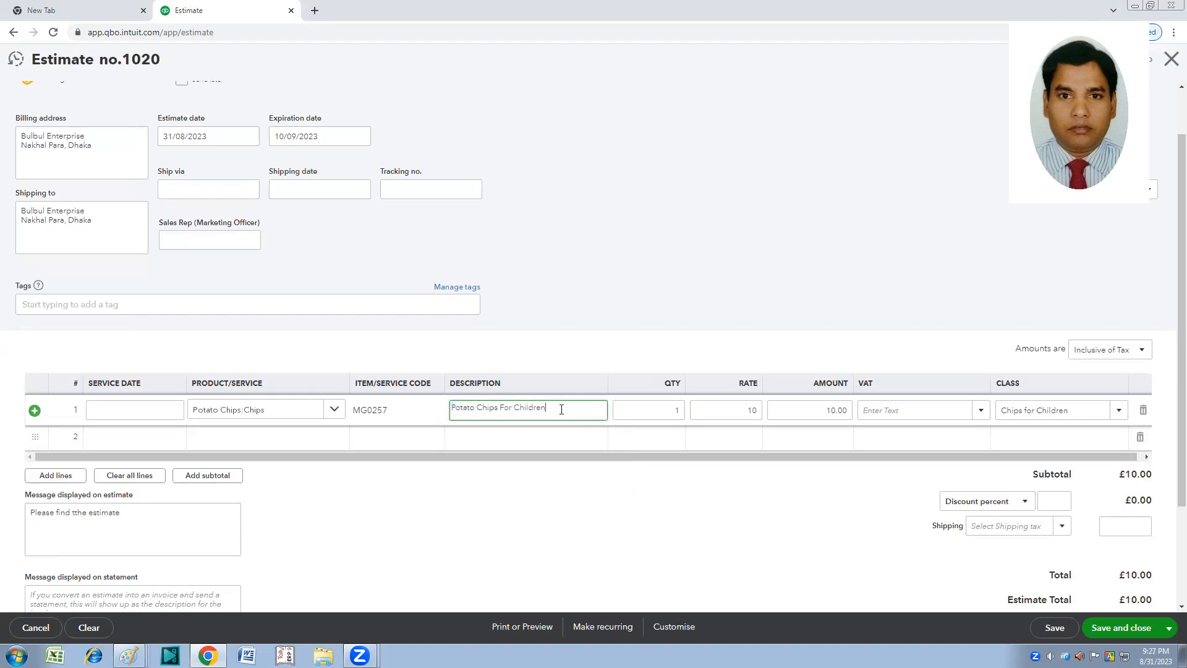
pyautogui.moveTo(561, 409); pyautogui.dragTo(451, 415)
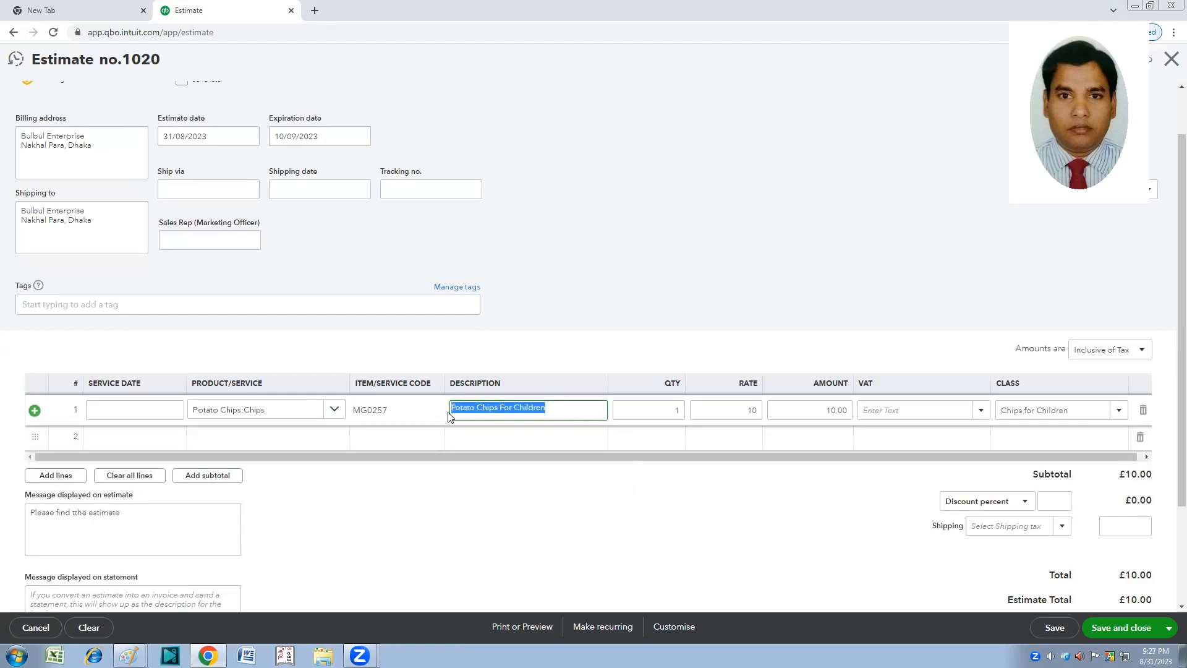
pyautogui.click(580, 414)
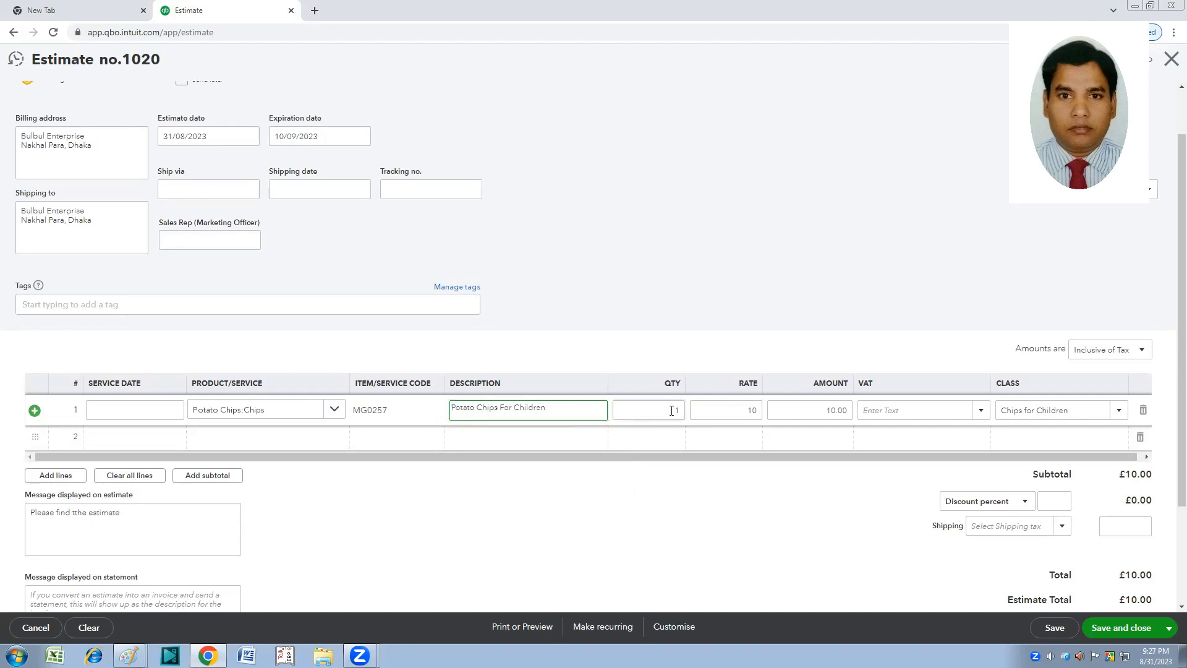
# Step: Set the quantity of the Chips line to 150 and its rate to 9
pyautogui.click(672, 411)
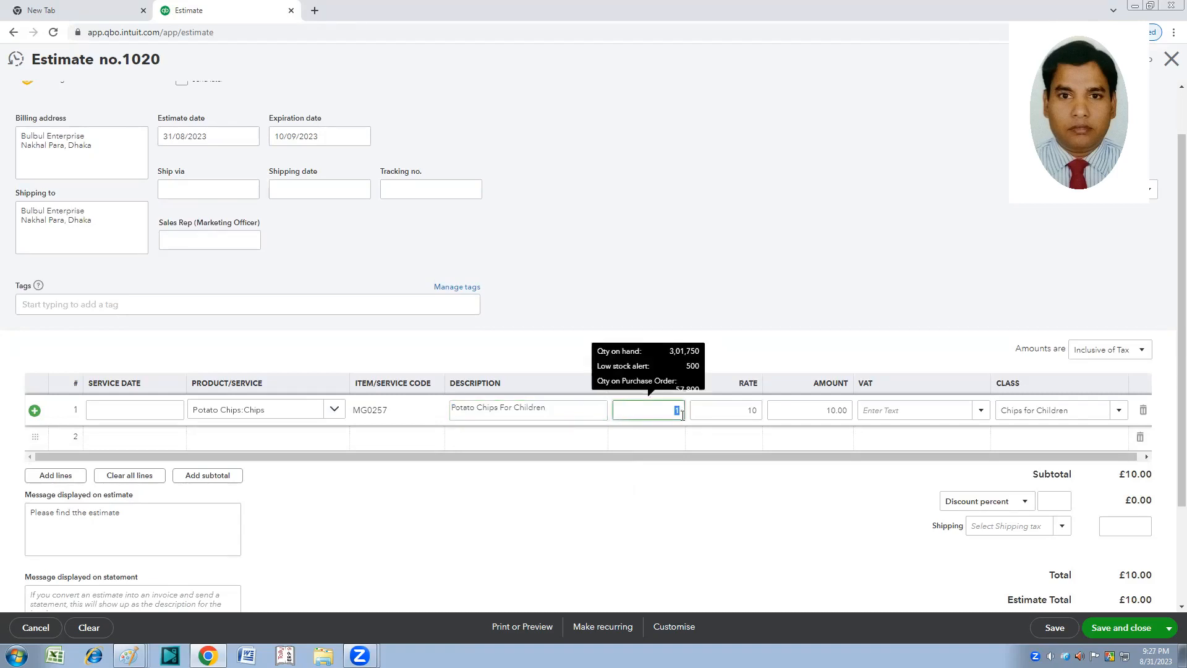
pyautogui.write('150')
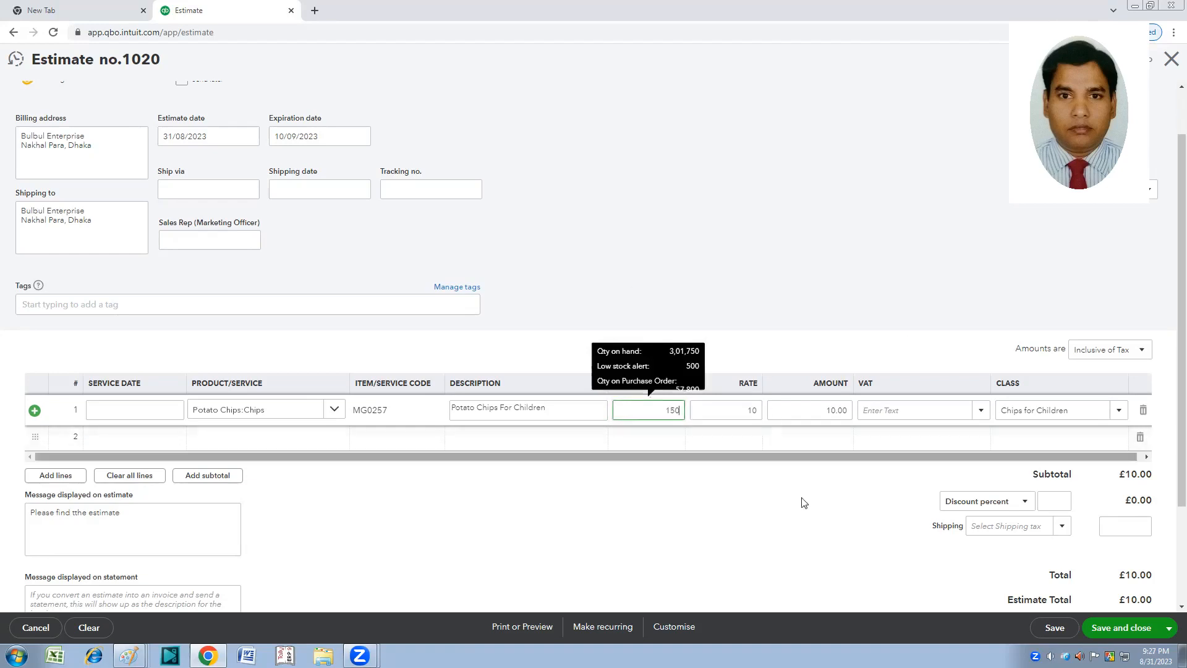
pyautogui.click(729, 519)
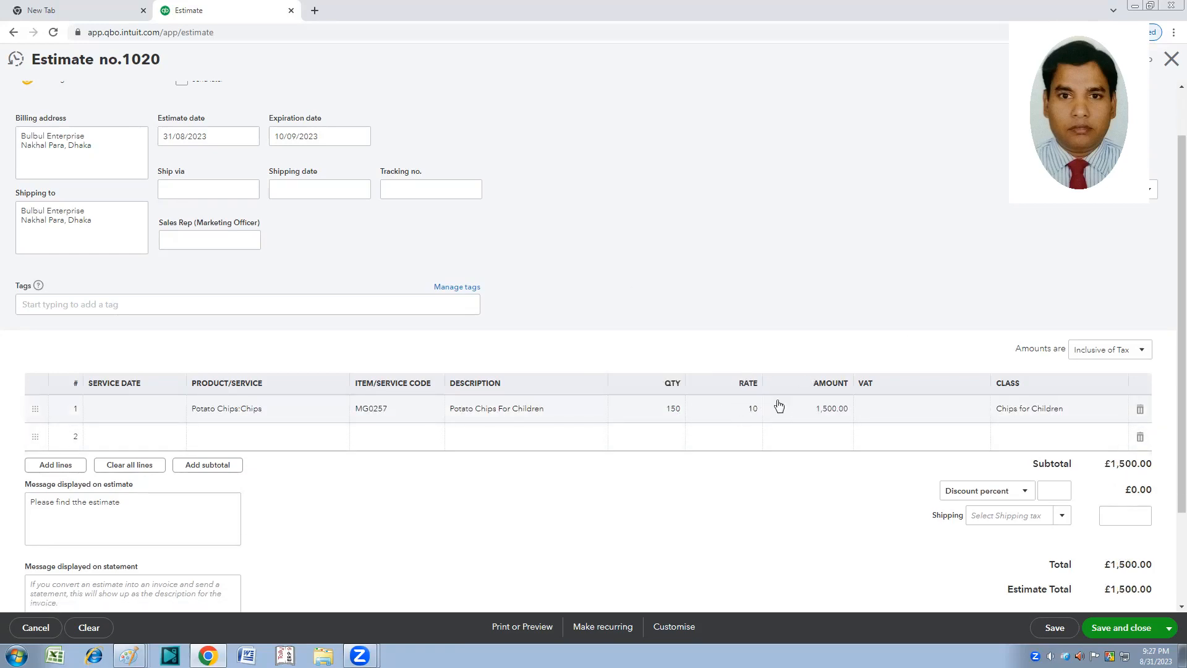
pyautogui.click(749, 411)
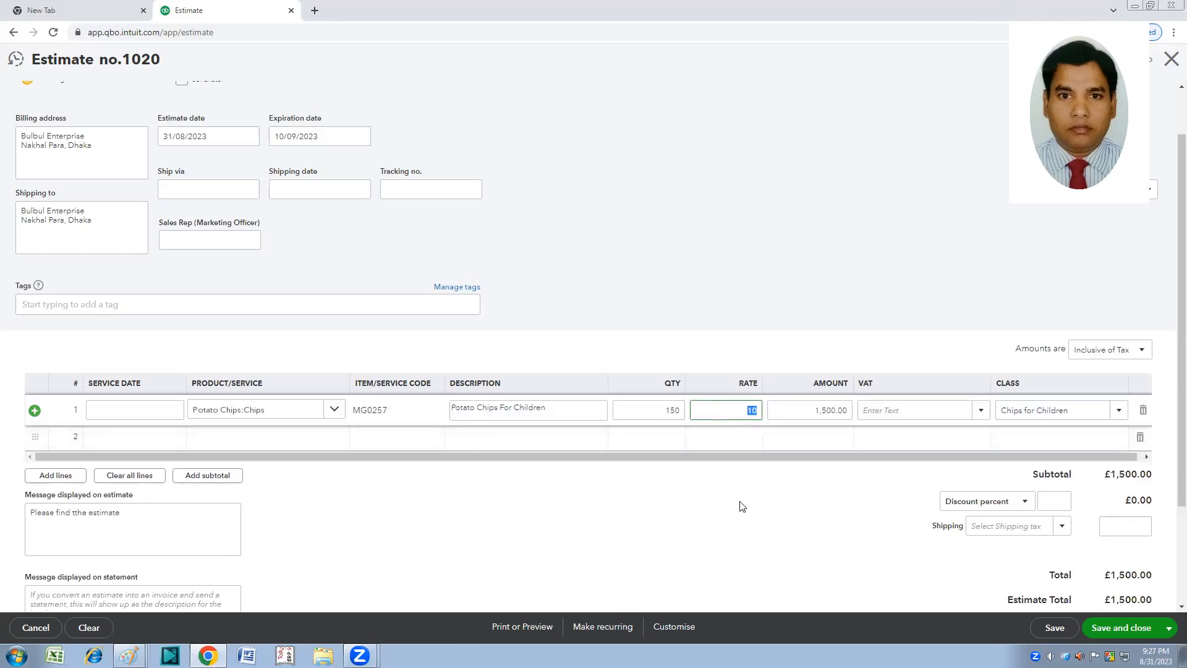
pyautogui.write('9')
pyautogui.click(781, 503)
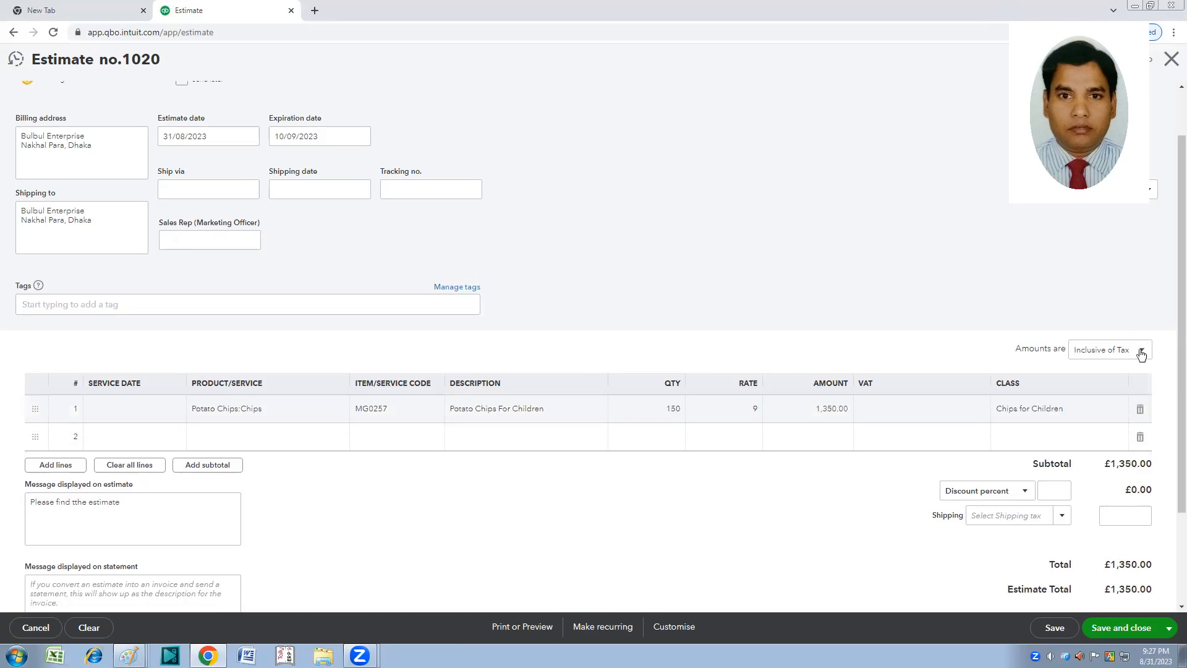
# Step: Set the estimate's amounts to No VAT
pyautogui.click(1141, 351)
pyautogui.click(1098, 413)
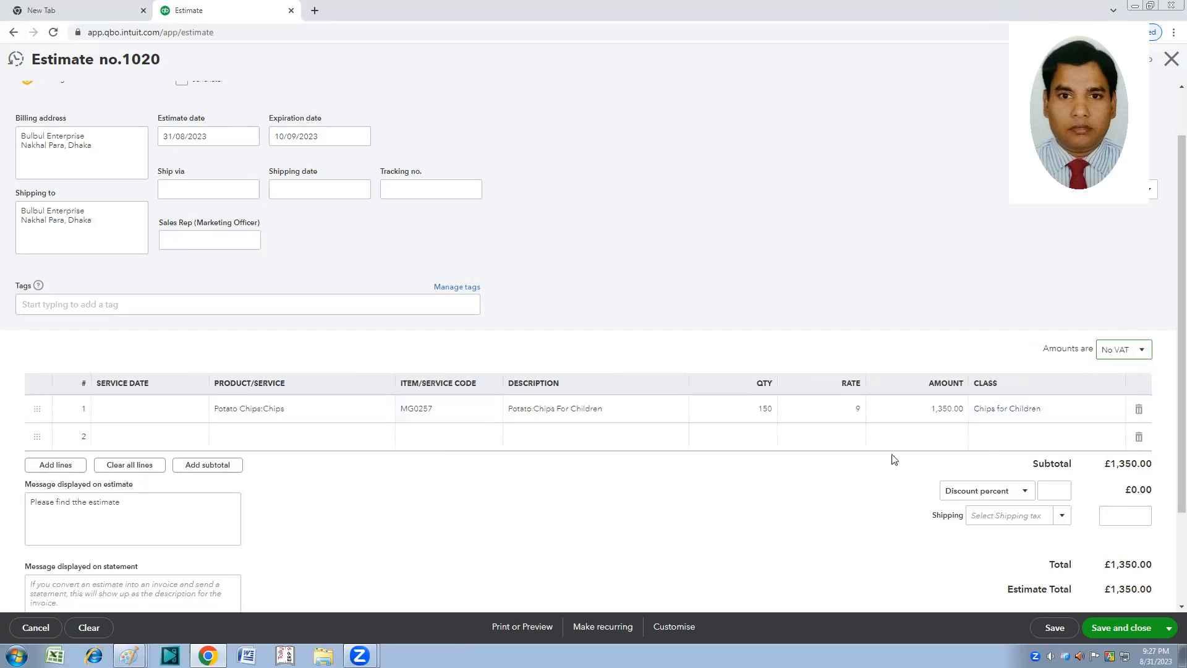
# Step: Examine the messages displayed on the estimate and on the statement beneath the product lines
pyautogui.scroll(-2, 1010, 459)
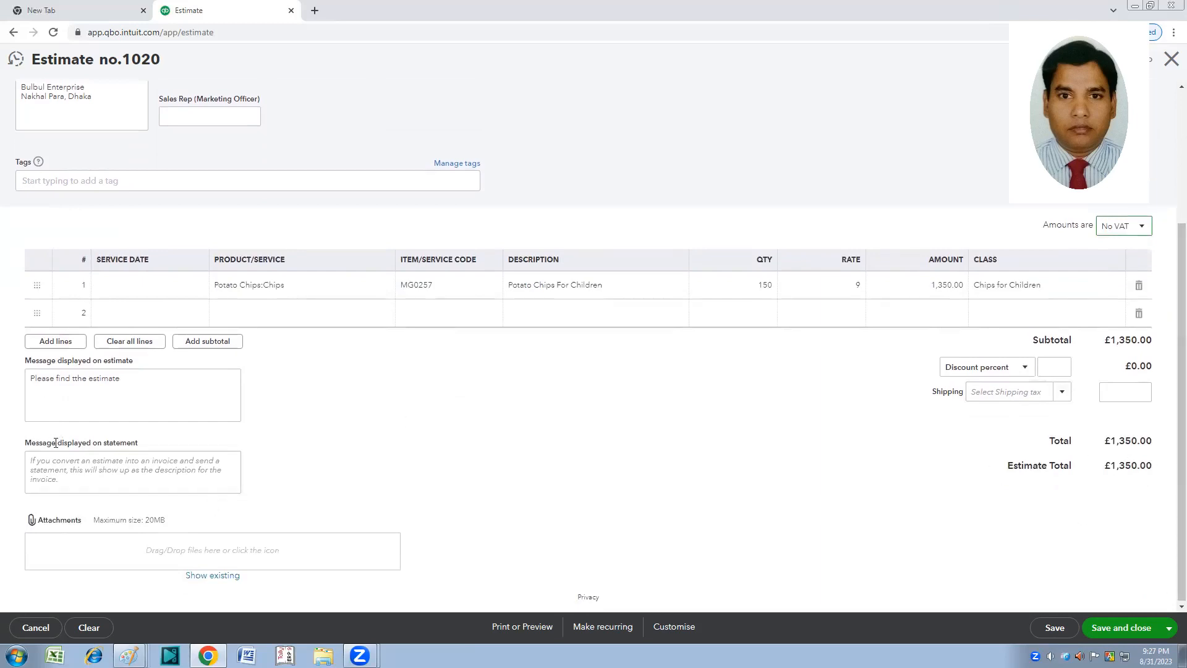
pyautogui.scroll(2, 57, 441)
pyautogui.scroll(-2, 116, 471)
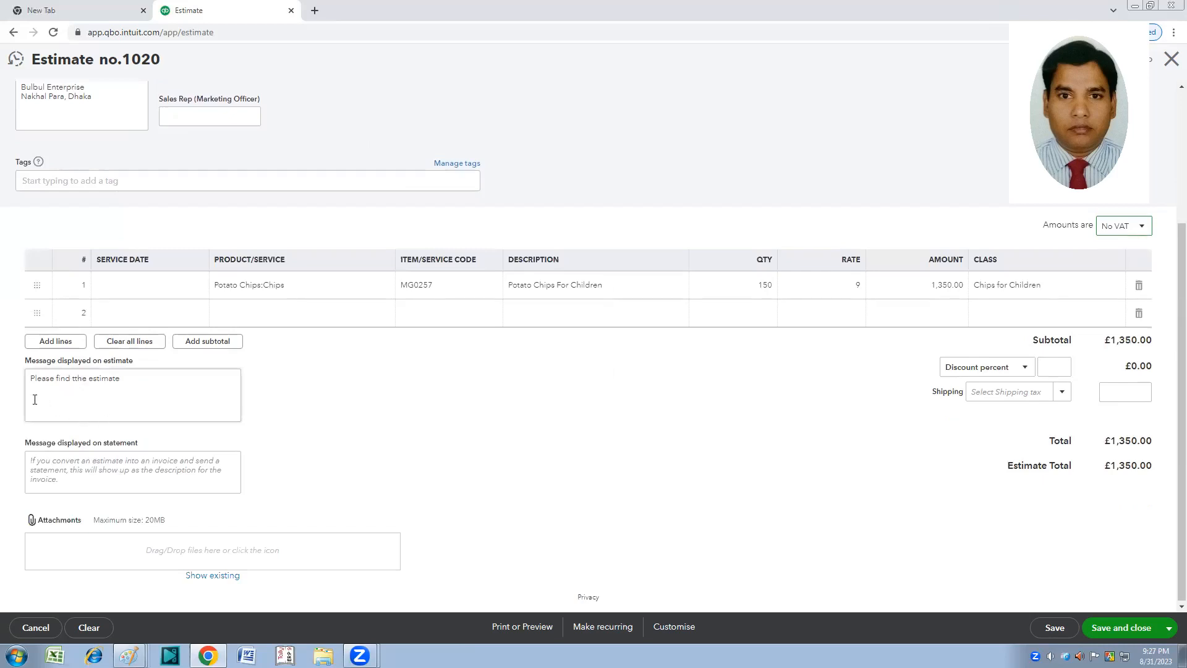
pyautogui.moveTo(35, 382); pyautogui.dragTo(11, 387)
pyautogui.click(145, 392)
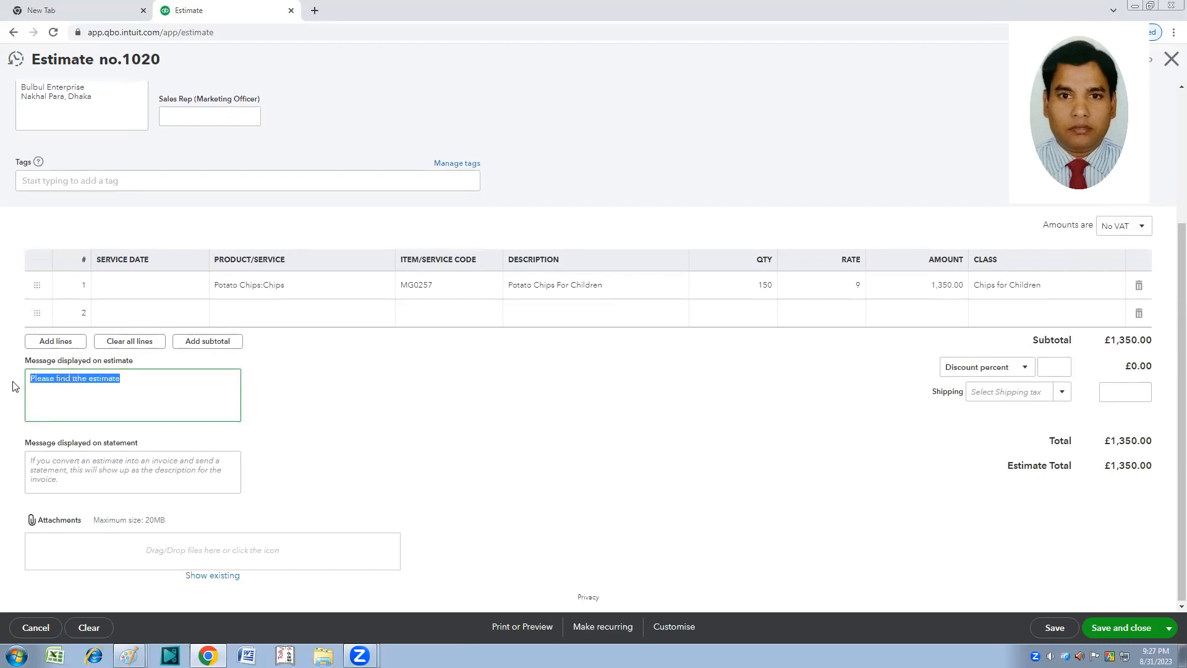
pyautogui.click(137, 387)
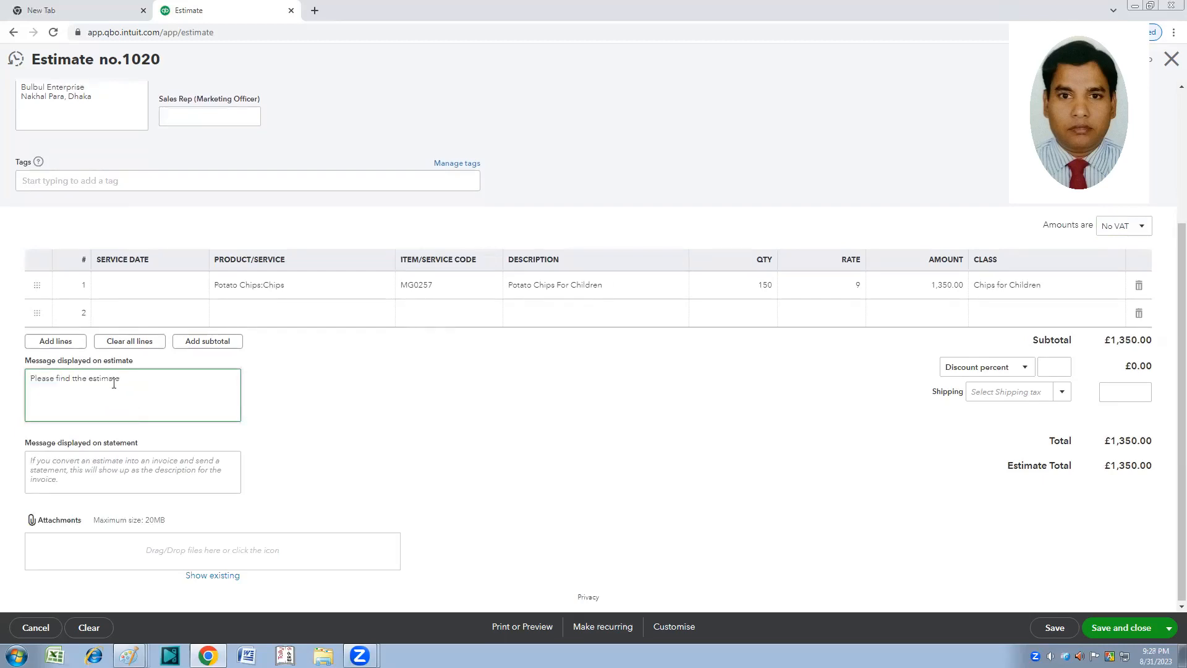
pyautogui.moveTo(141, 388); pyautogui.dragTo(35, 379)
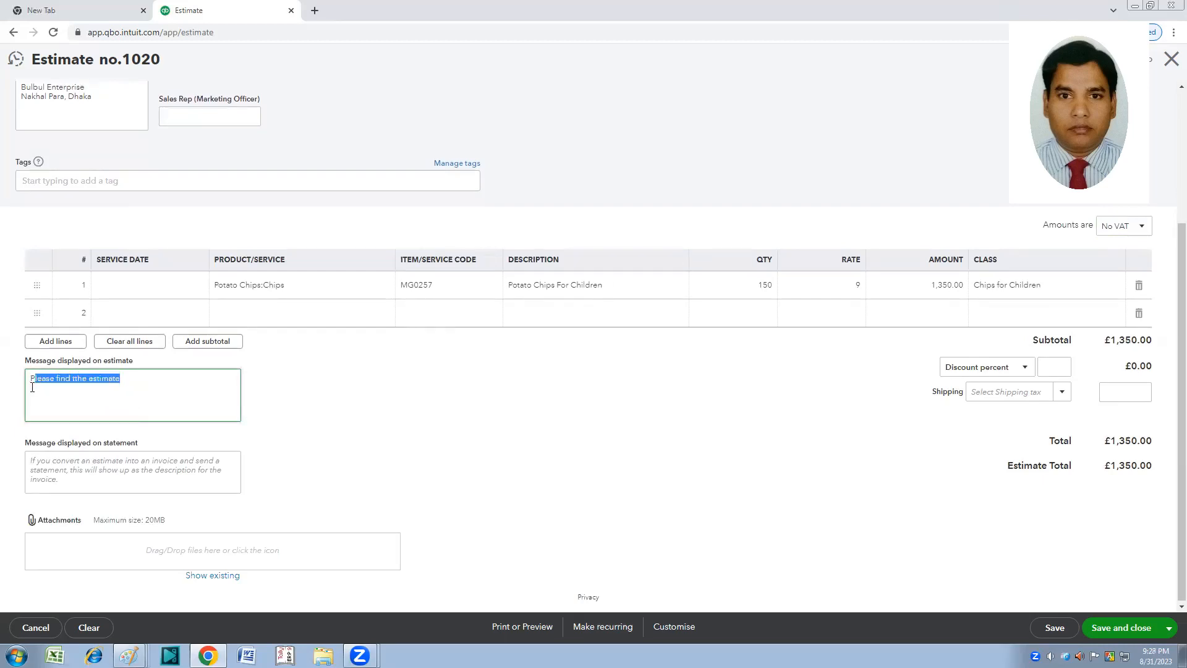
pyautogui.click(73, 469)
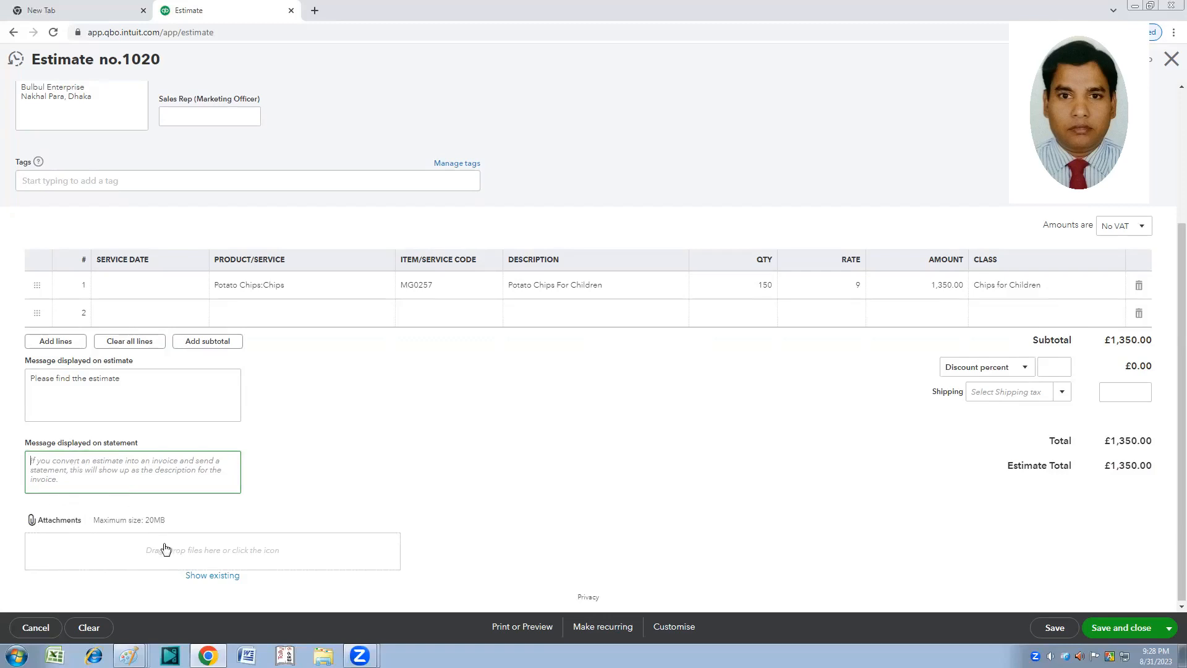
pyautogui.click(59, 525)
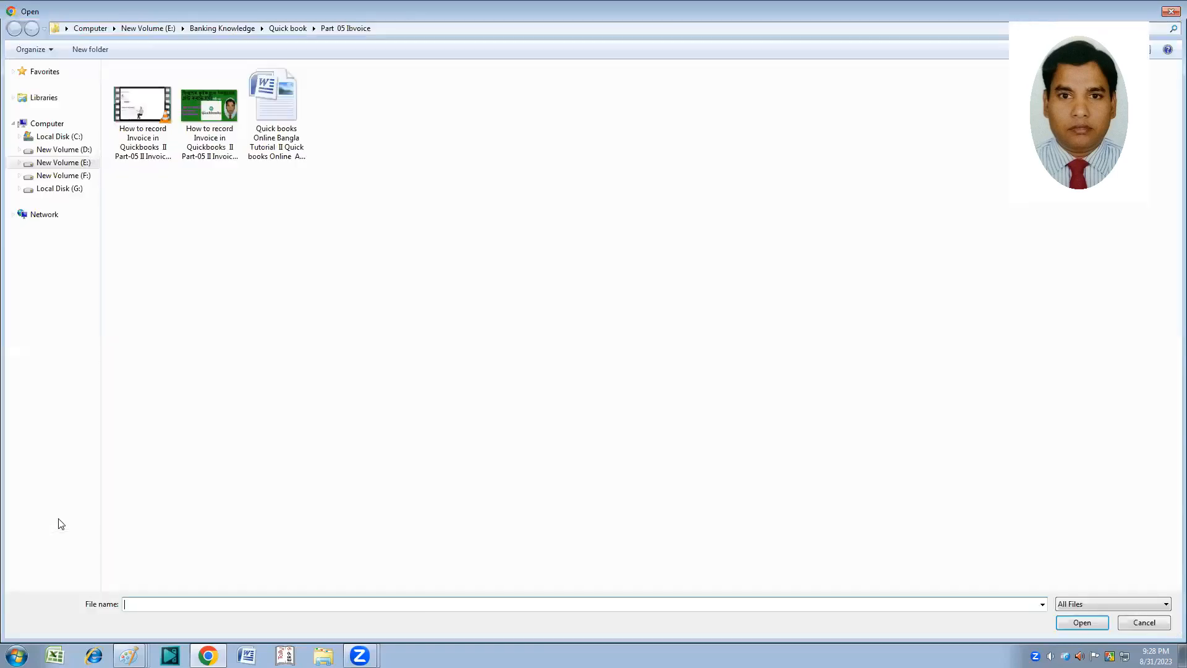
pyautogui.click(66, 164)
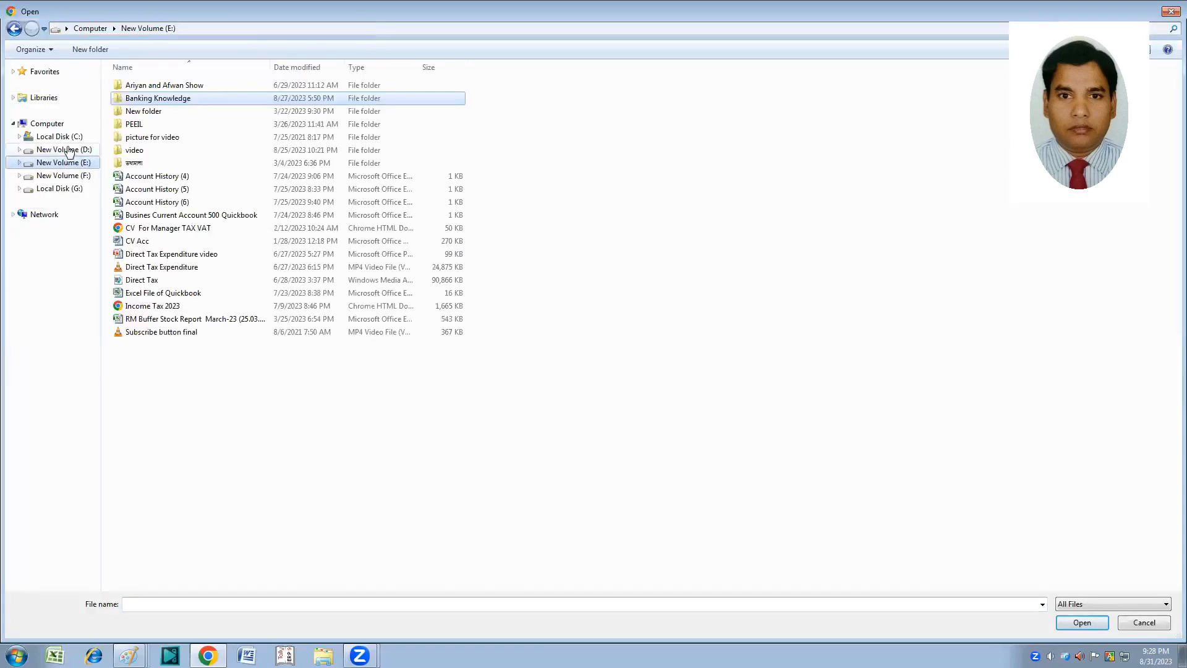
pyautogui.click(67, 150)
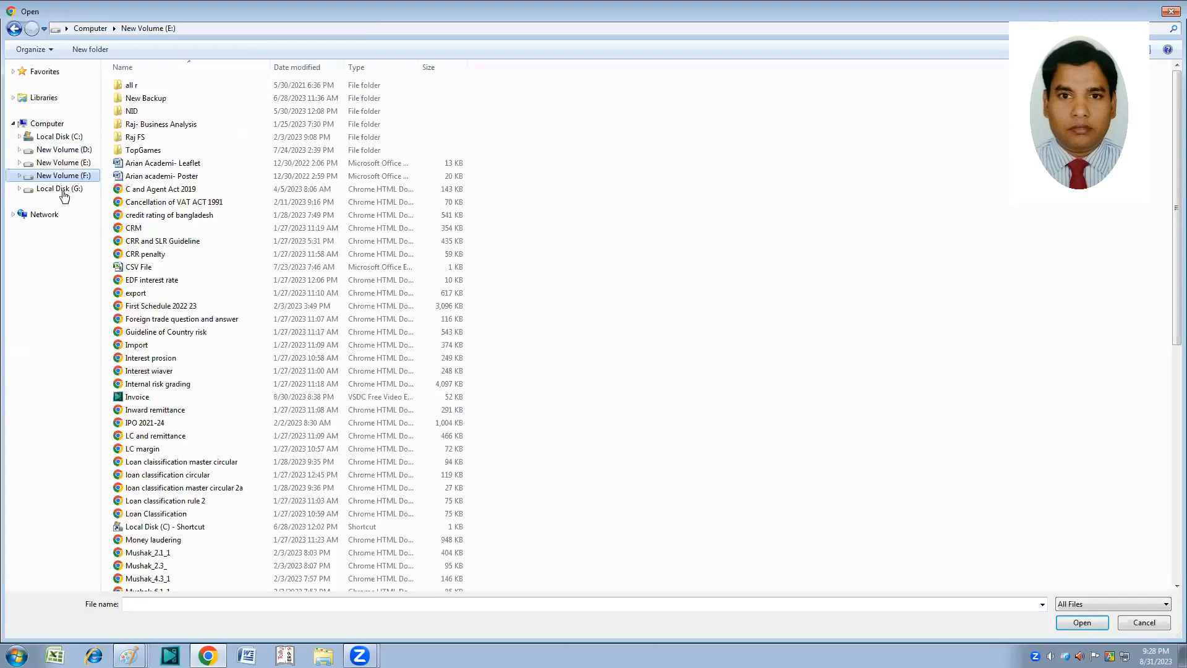
pyautogui.click(68, 177)
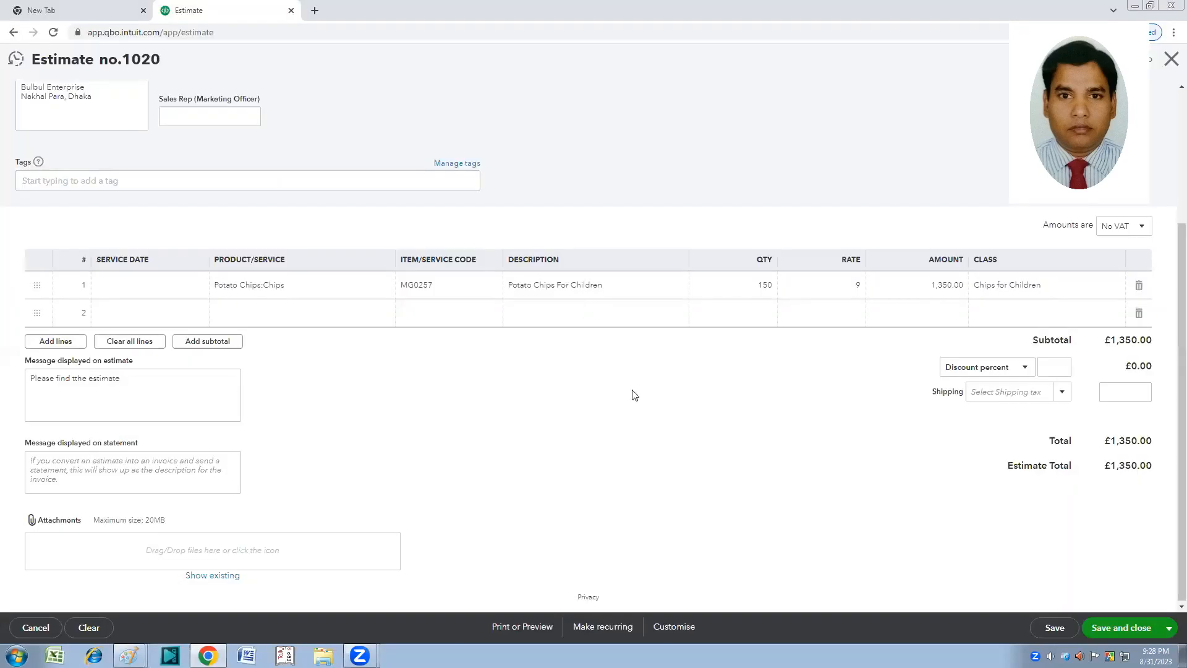
pyautogui.click(1164, 11)
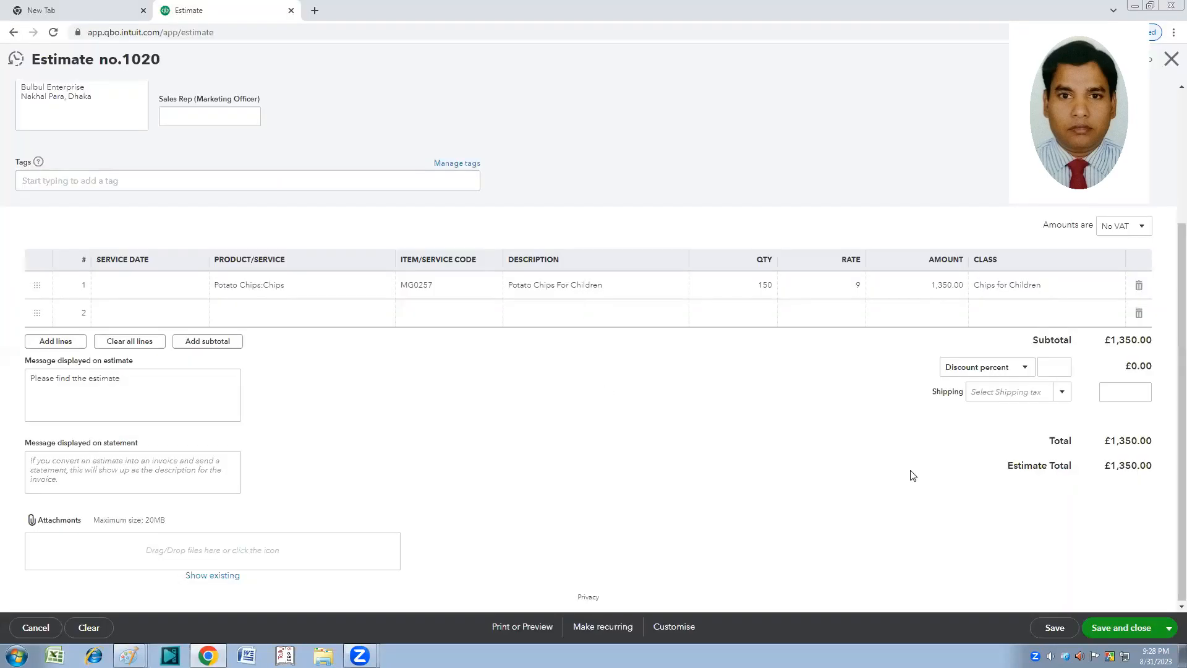
# Step: Save and close the Bulbul Enterprise estimate, accepting its transaction date despite the company's closing date
pyautogui.click(1120, 631)
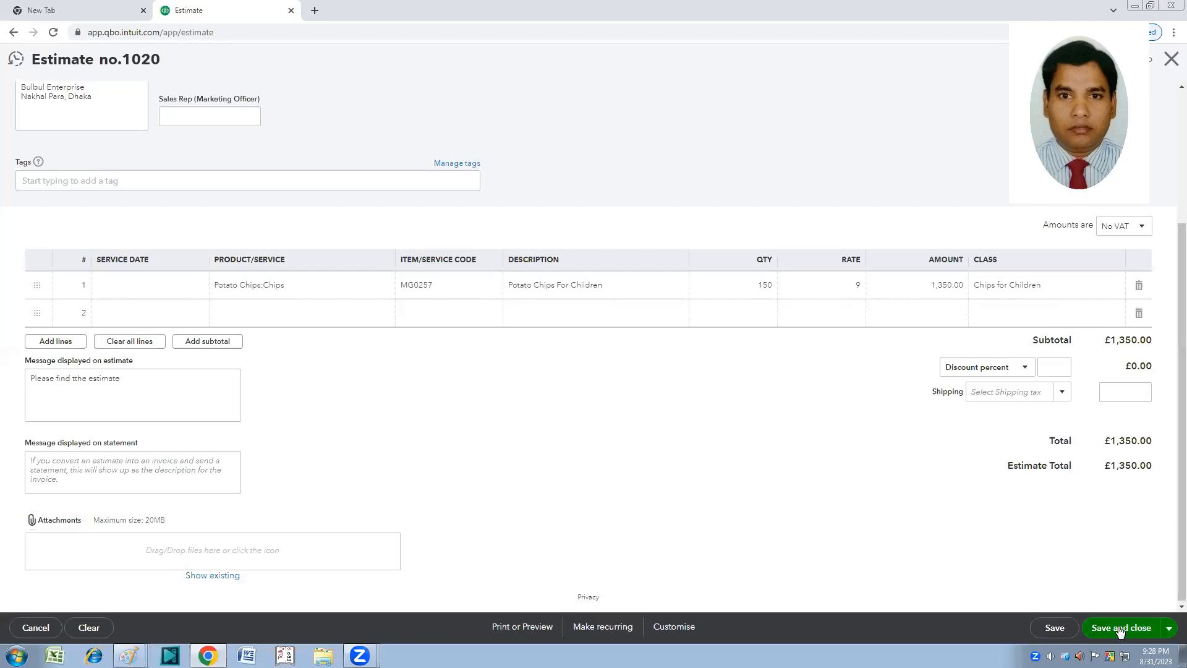
pyautogui.click(1120, 628)
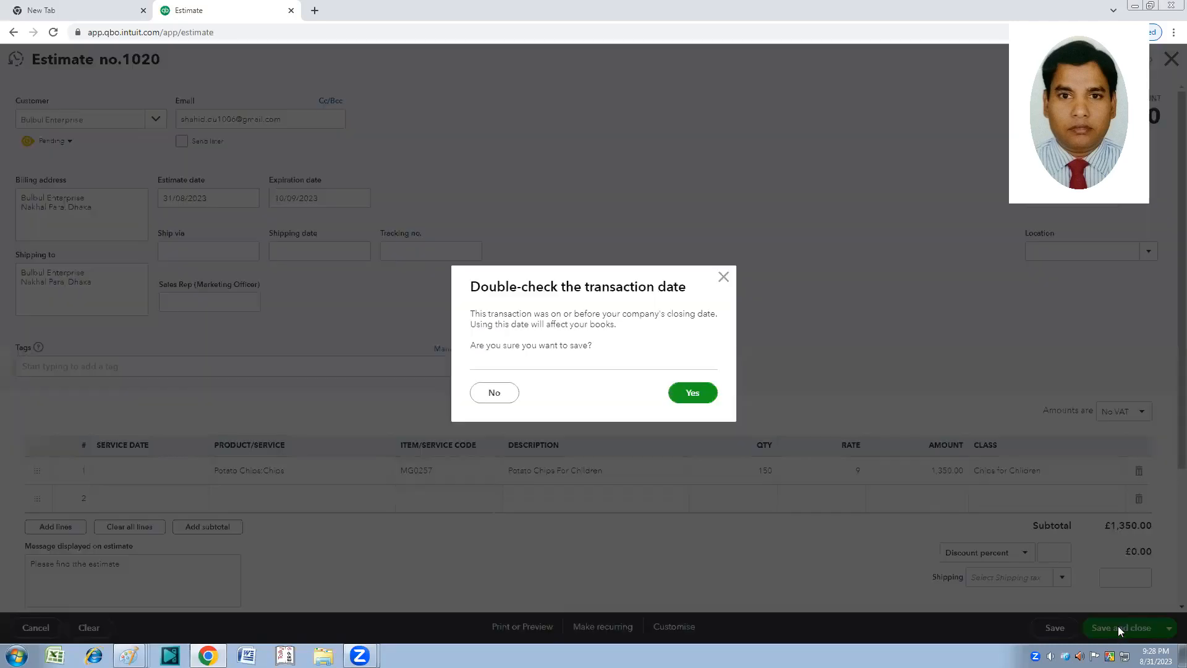
pyautogui.click(693, 394)
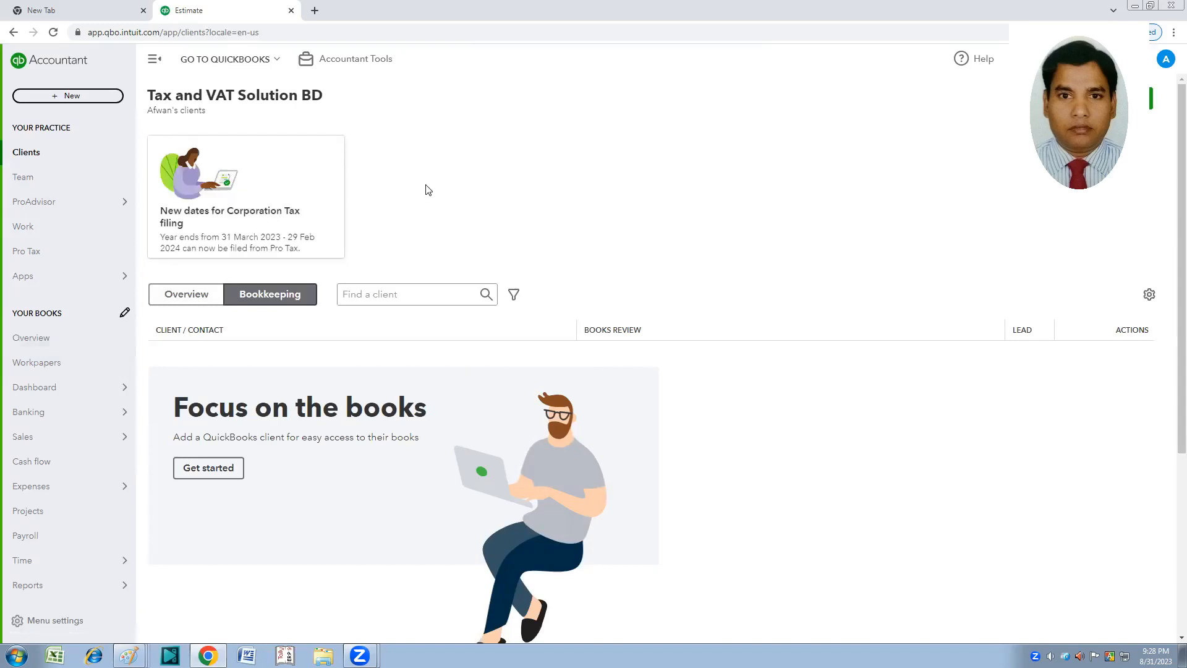
# Step: Open the Sales area and look through its overview, invoices and customers pages
pyautogui.moveTo(53, 444)
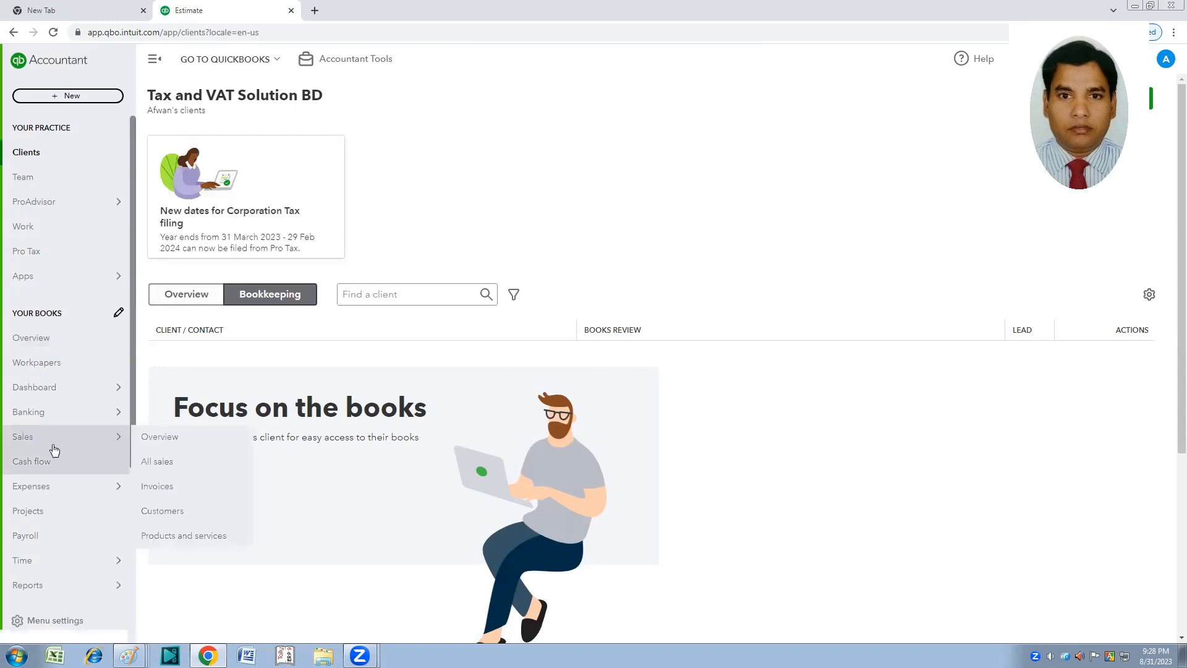
pyautogui.click(19, 441)
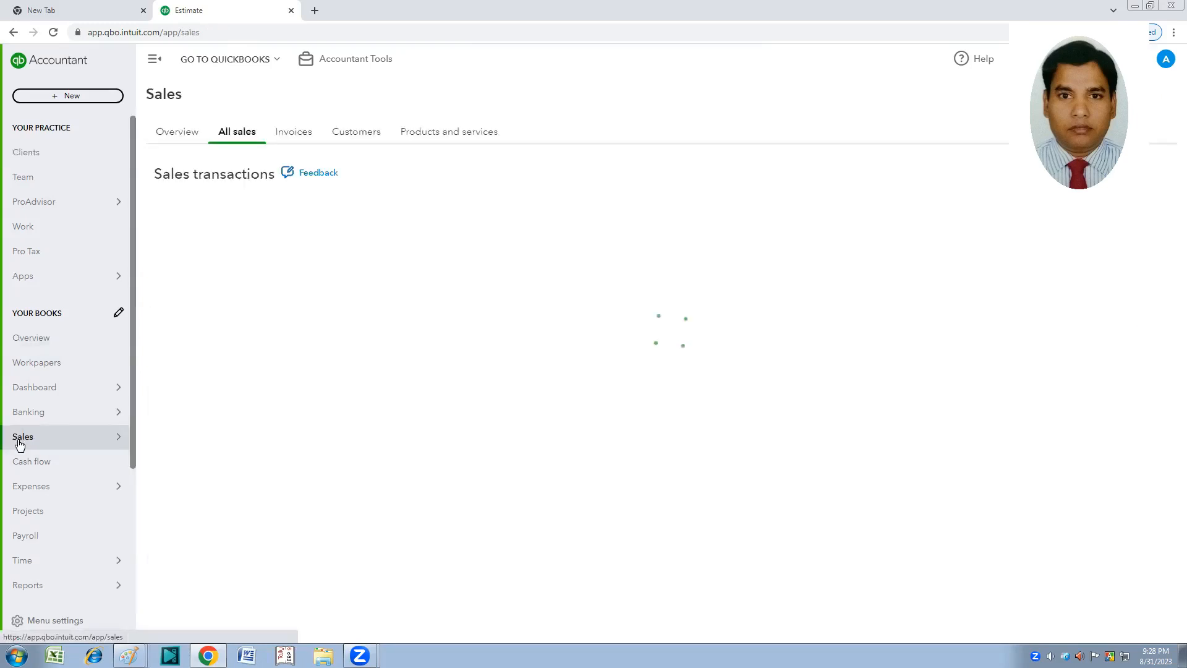
pyautogui.click(186, 135)
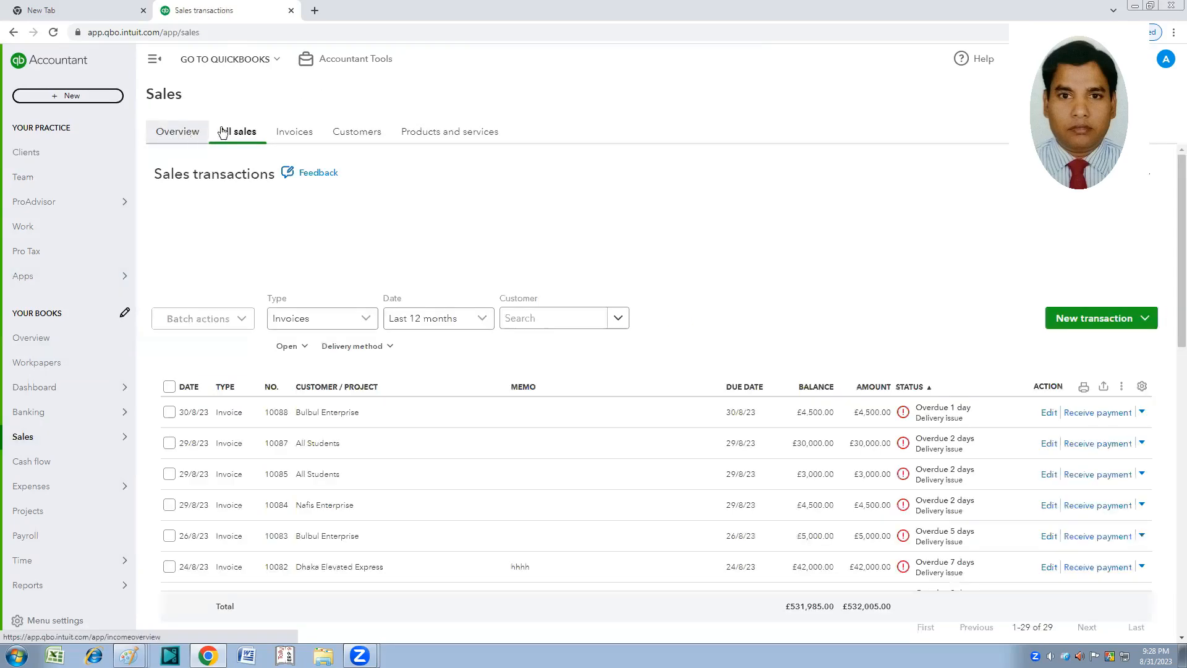
pyautogui.click(288, 133)
pyautogui.click(366, 135)
pyautogui.click(449, 134)
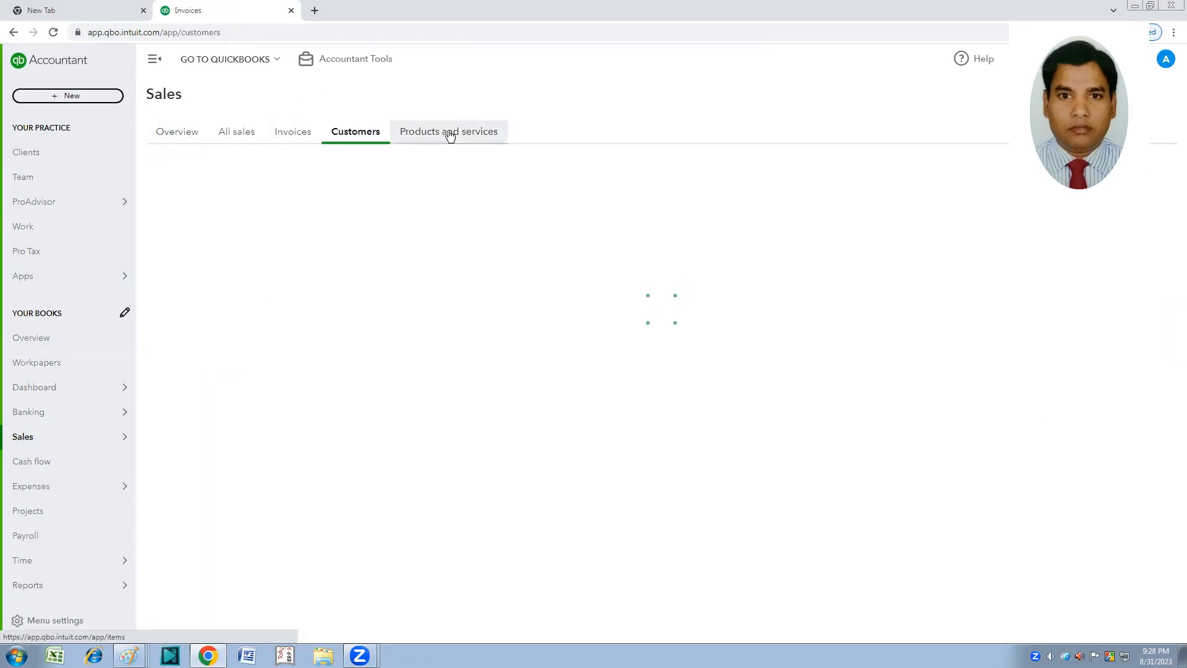
pyautogui.click(297, 134)
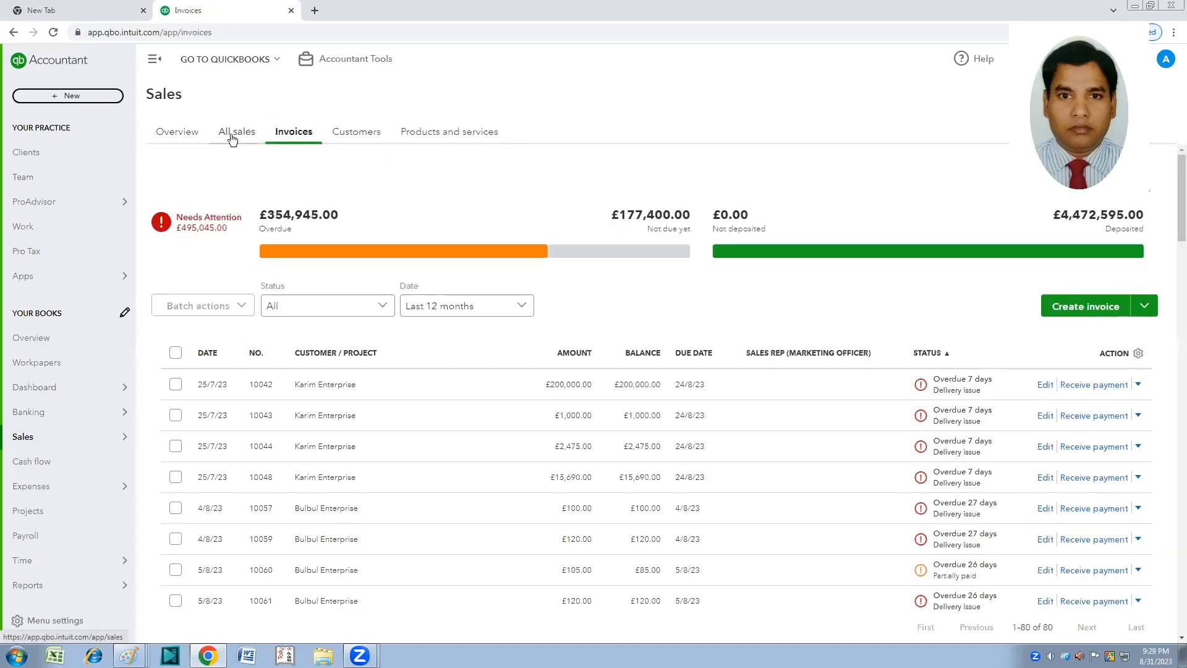
# Step: List all sales transactions and filter them by the Estimates type
pyautogui.click(233, 136)
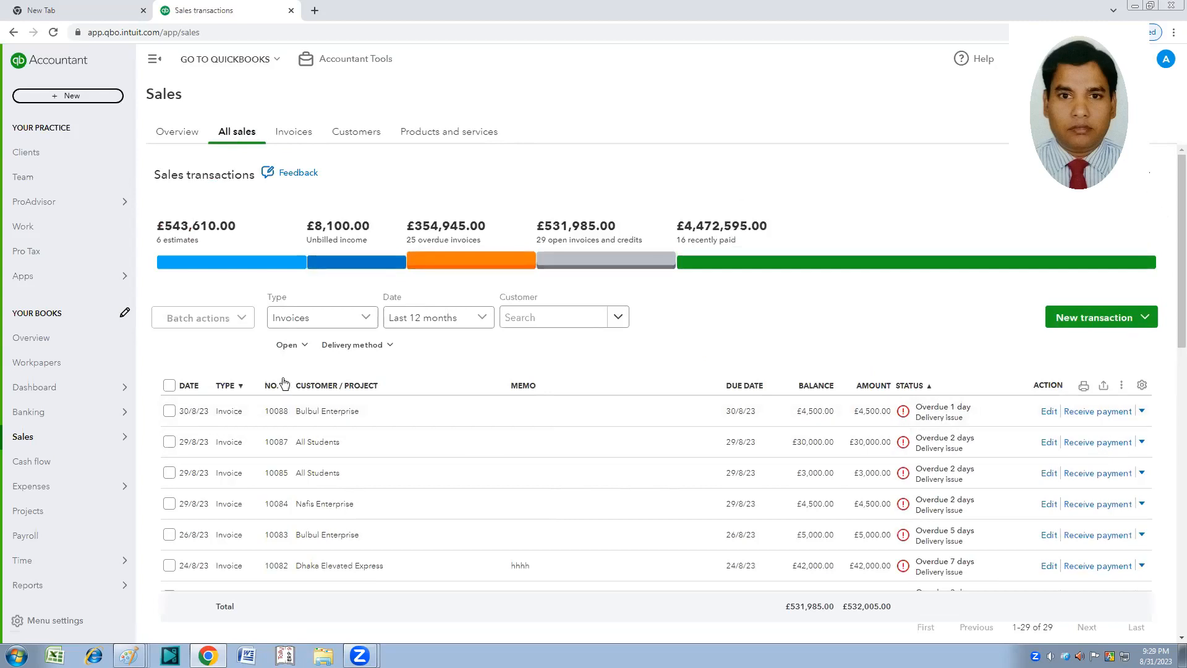
pyautogui.click(365, 319)
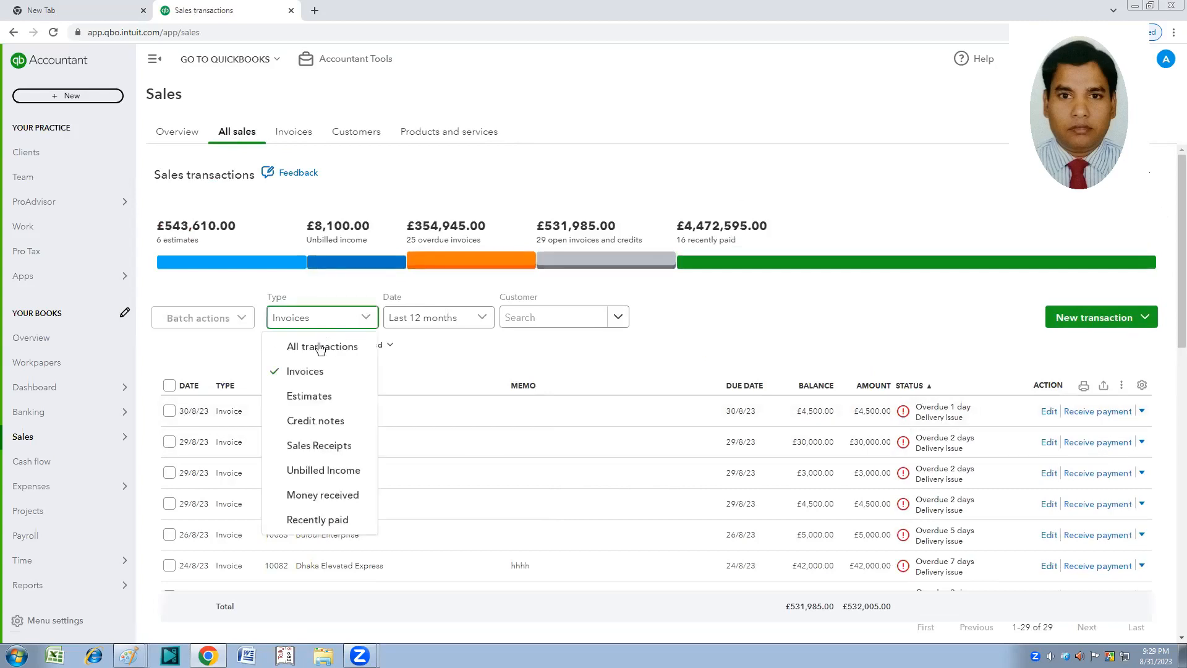
pyautogui.click(309, 399)
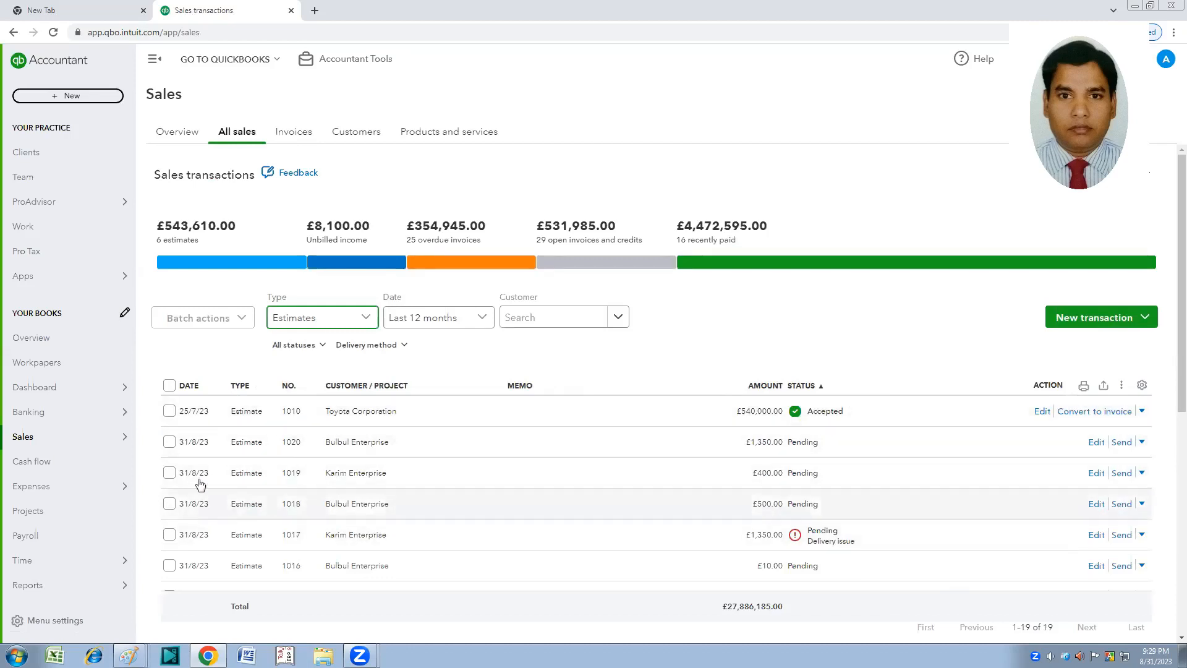
# Step: Select the £1,350.00 Bulbul Enterprise estimate, start sending it and check the recipient's e-mail address
pyautogui.click(169, 443)
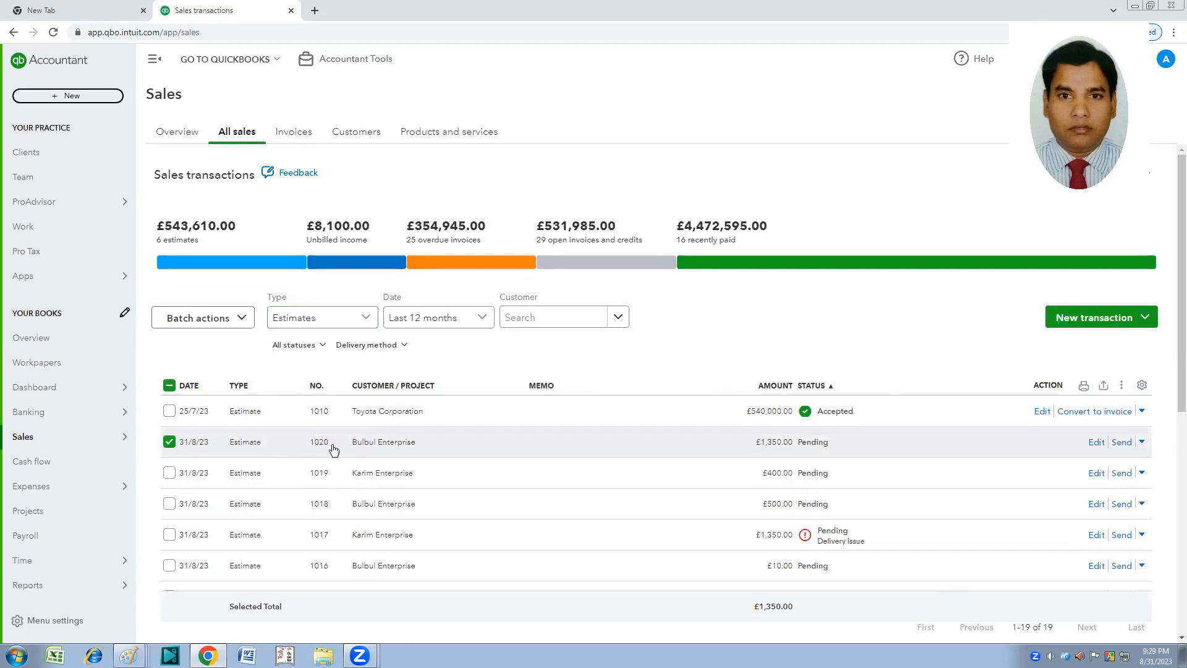
pyautogui.click(1122, 443)
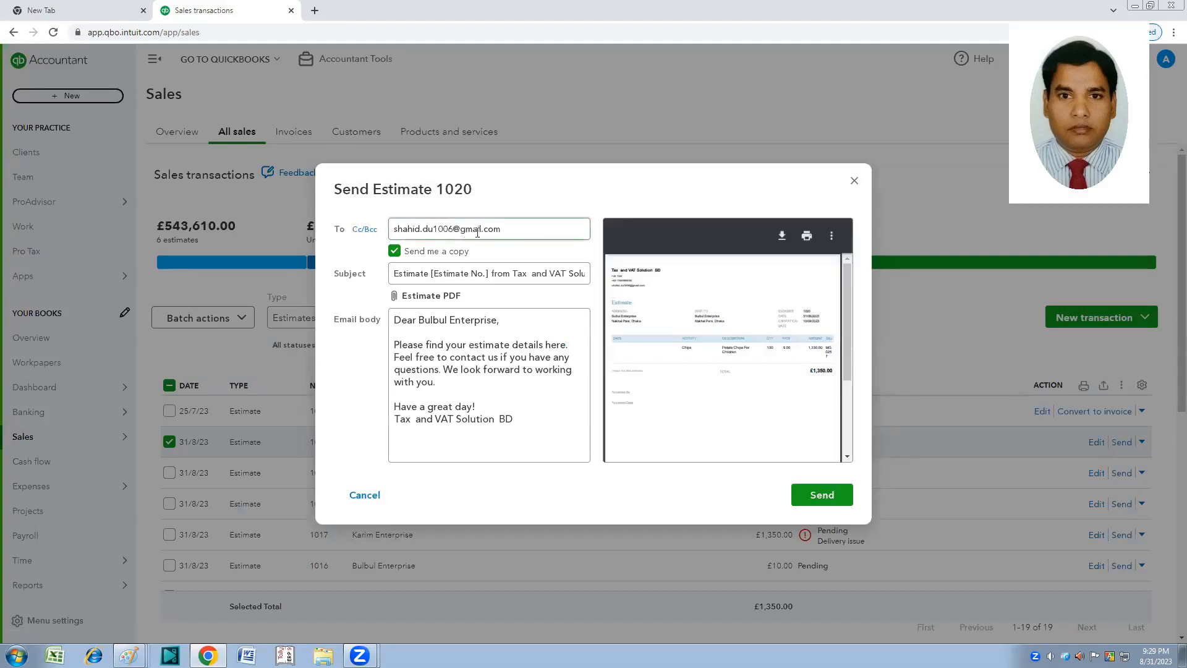
pyautogui.moveTo(509, 230); pyautogui.dragTo(378, 239)
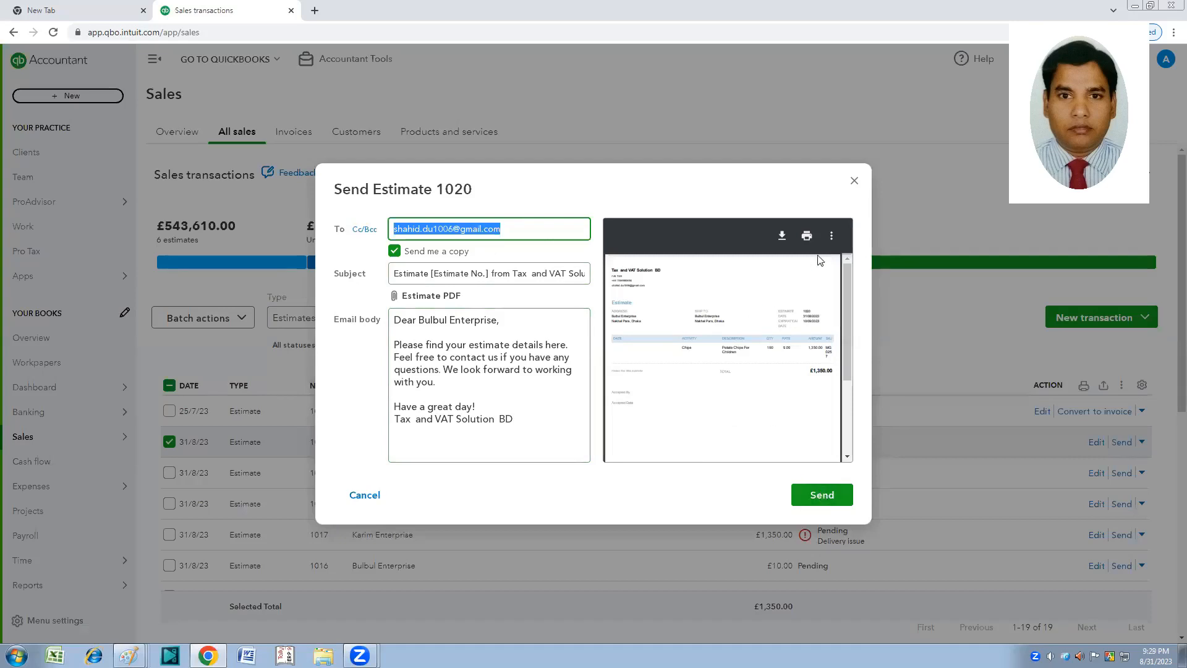
pyautogui.click(781, 237)
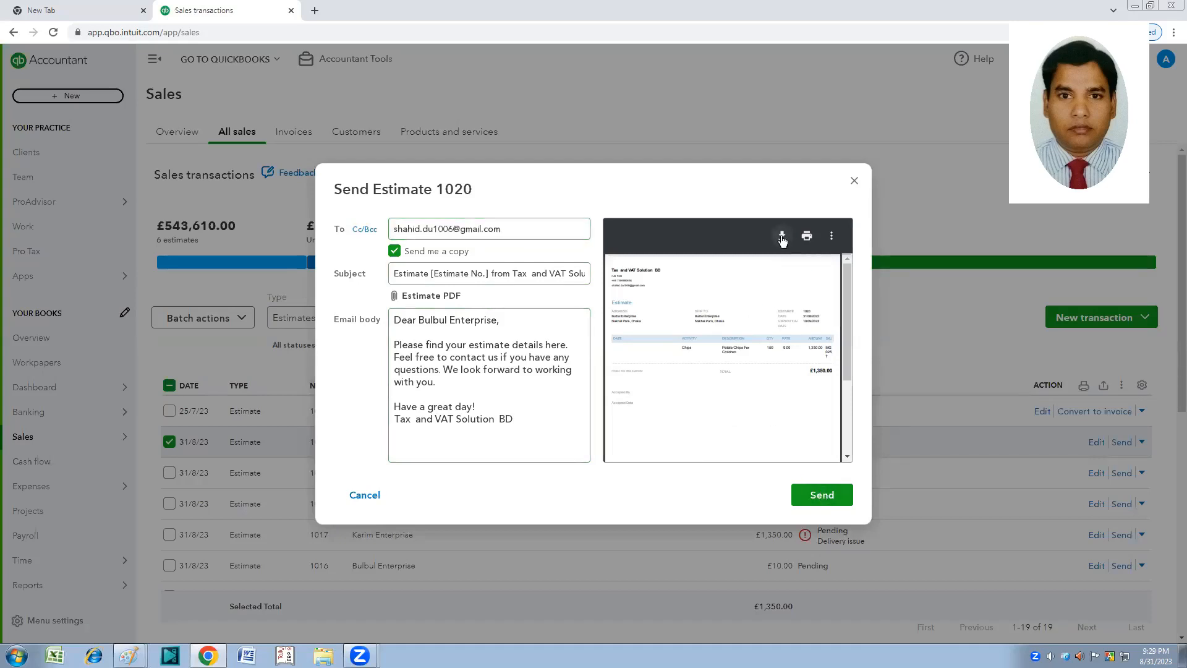
pyautogui.click(782, 238)
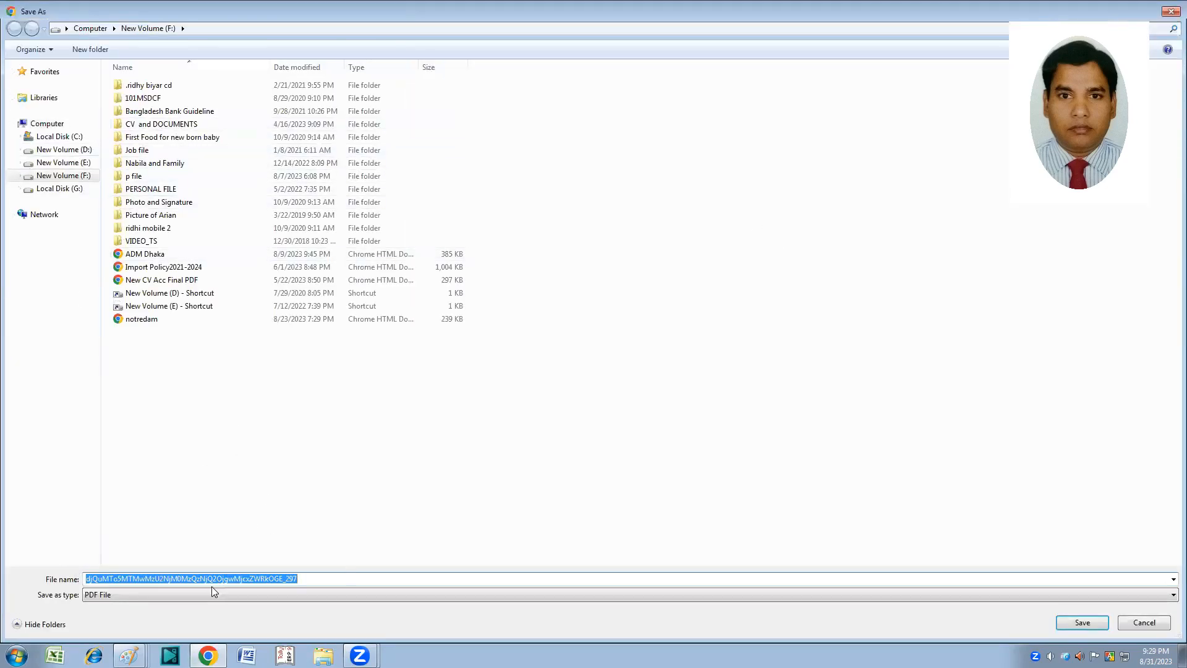
pyautogui.click(1170, 10)
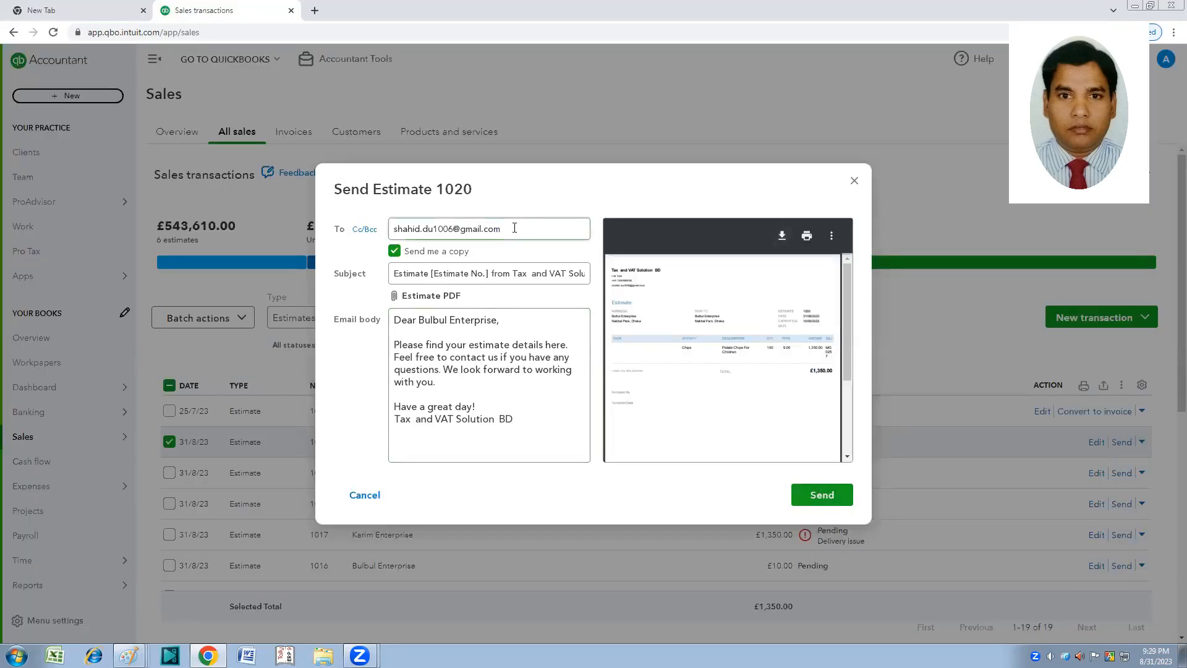
# Step: Send the Bulbul Enterprise estimate to the customer's e-mail address with the default message and PDF
pyautogui.moveTo(514, 228); pyautogui.dragTo(378, 230)
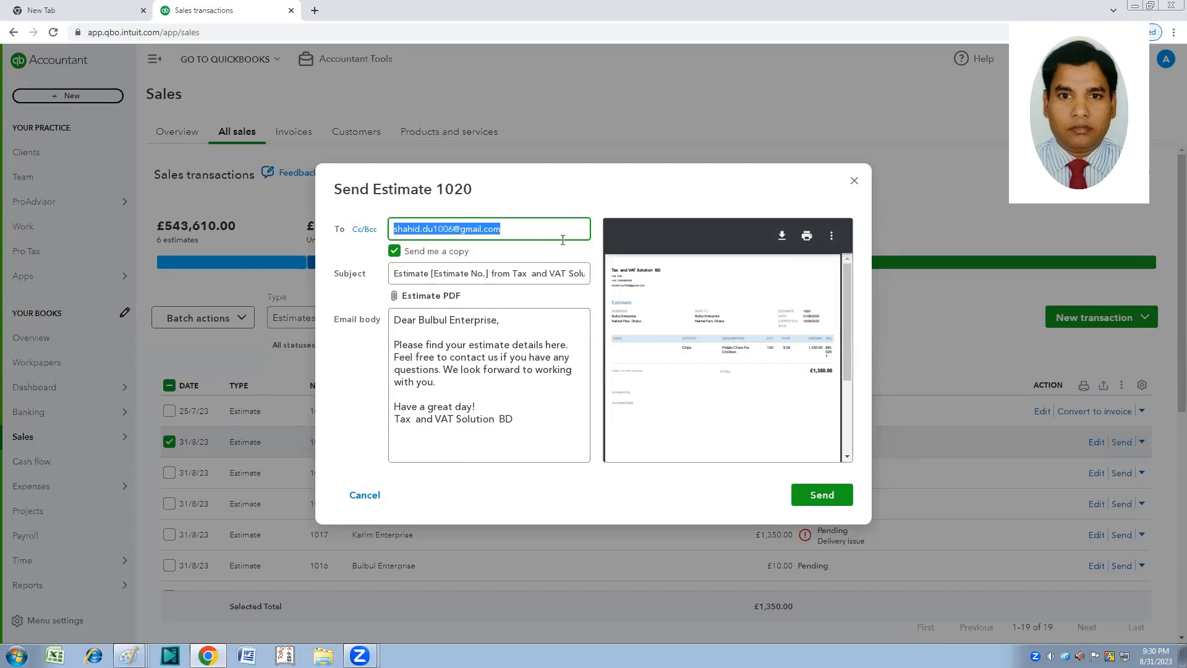
pyautogui.click(822, 496)
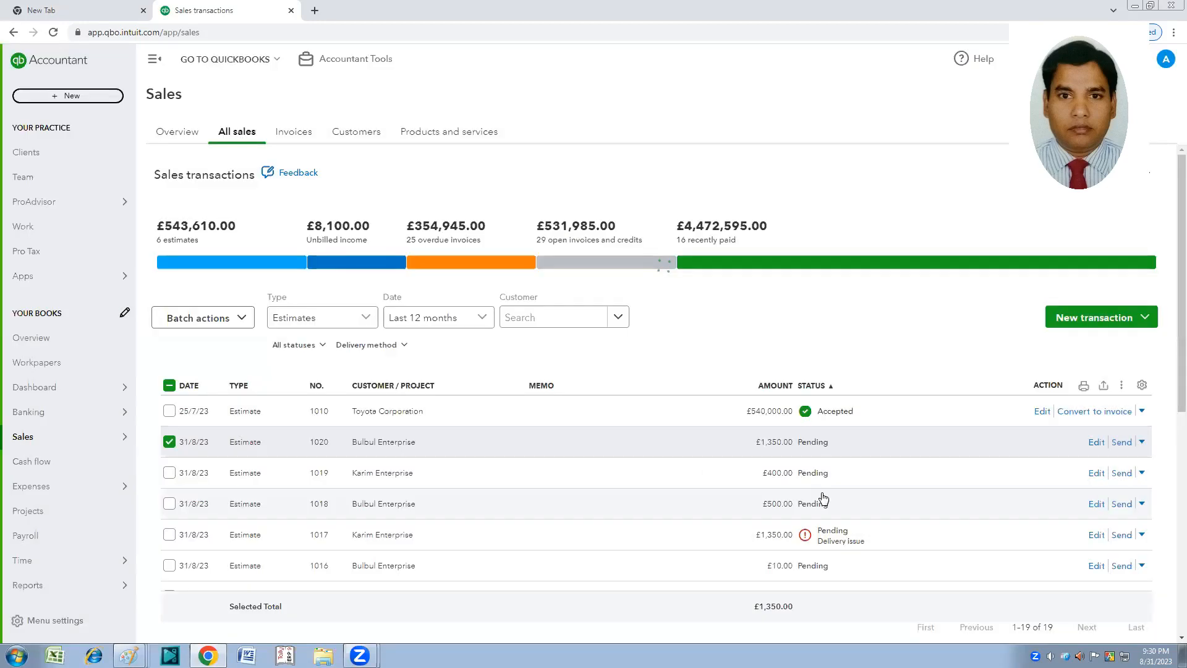